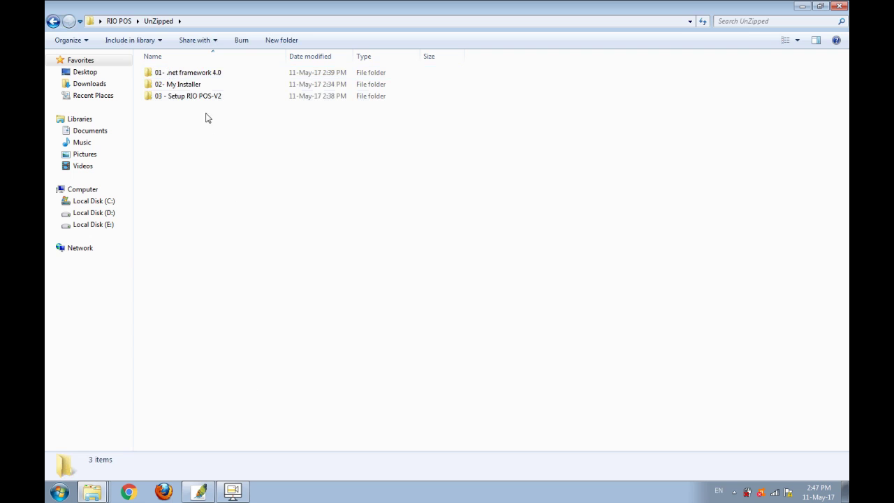
Look inside the 01- .net framework 4.0 folder for the dotNetFx40_Full_x86_x64 installer, and return to the UnZipped folder.
double_click(170, 74)
double_click(185, 77)
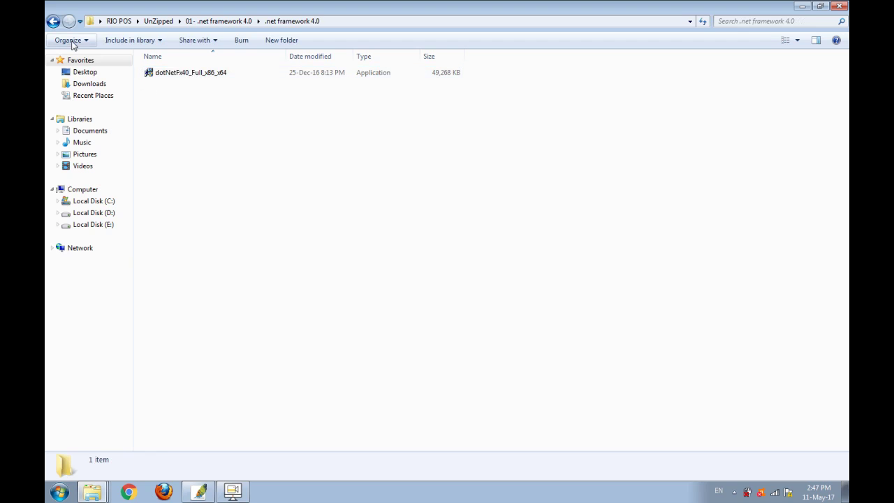
left_click(54, 21)
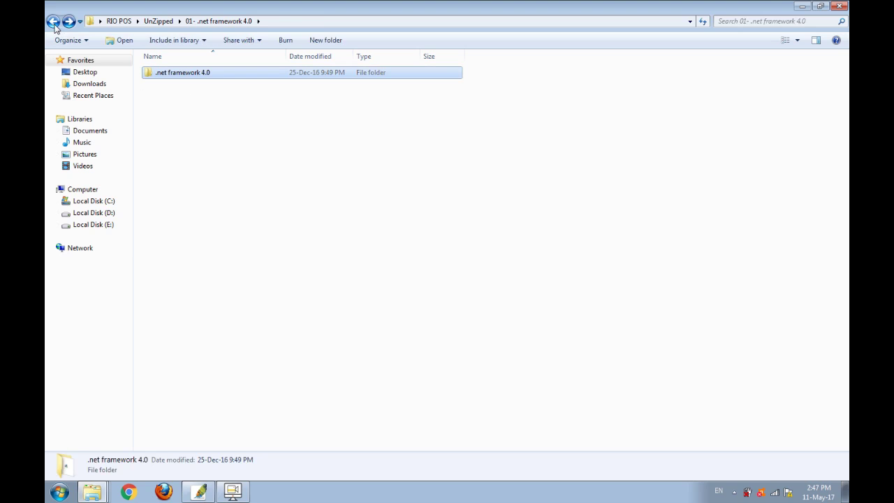
left_click(54, 22)
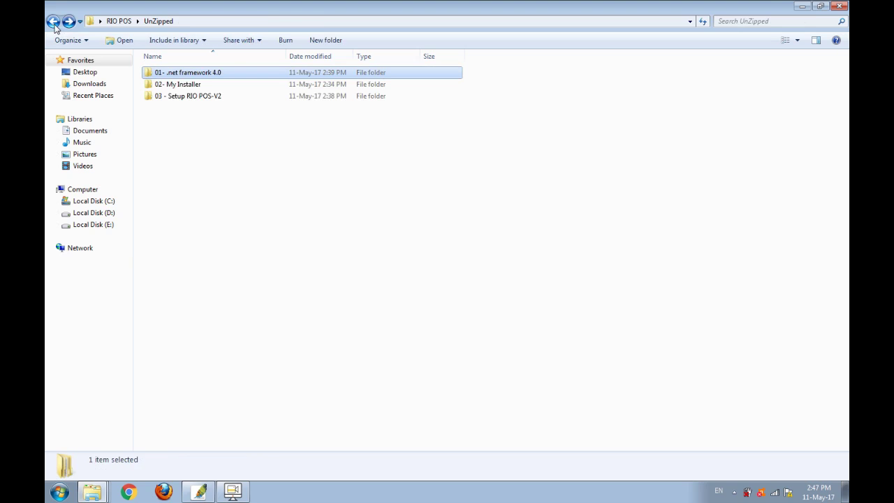
Launch the My Installer application from the 02- My Installer folder and start its installation wizard.
left_click(209, 85)
double_click(210, 85)
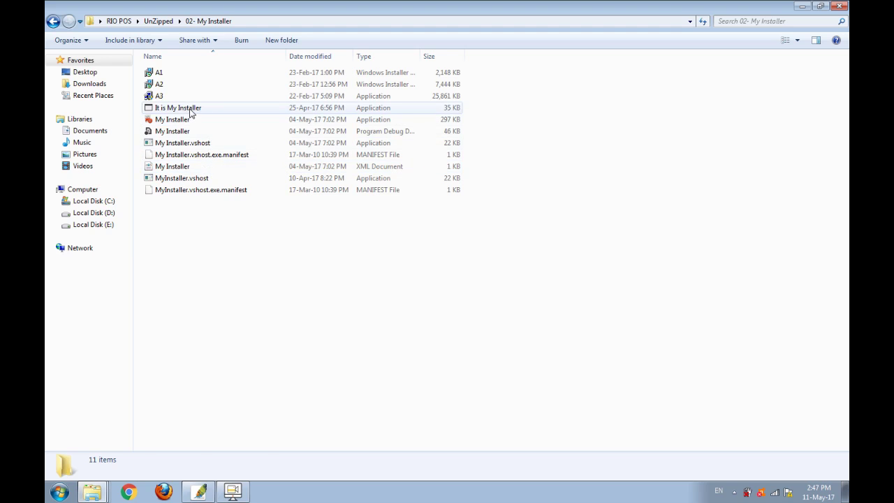
left_click(188, 109)
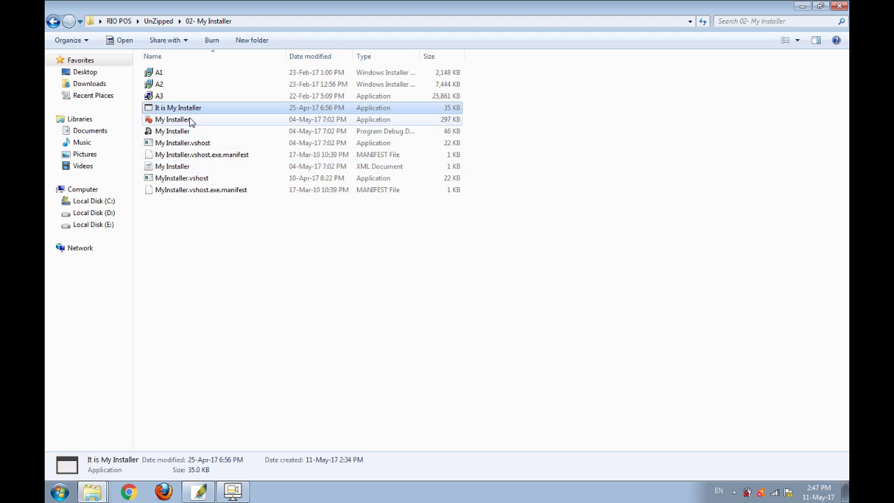
double_click(166, 121)
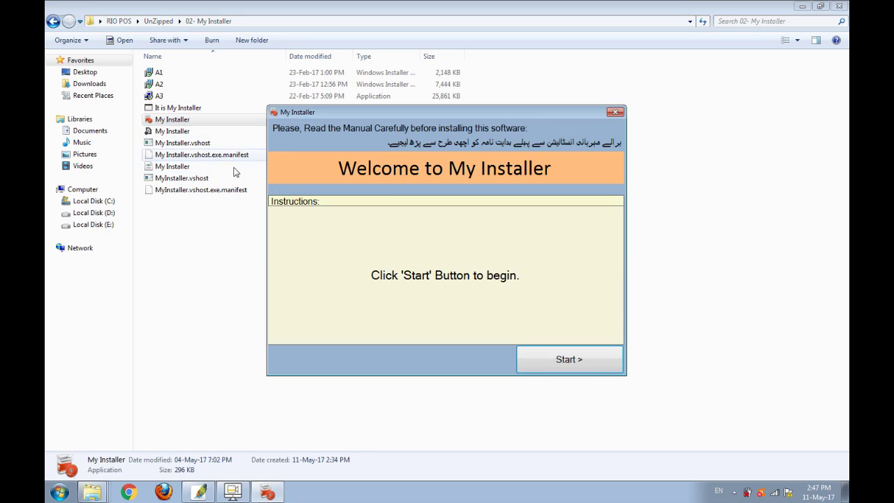
left_click_drag(425, 111, 311, 89)
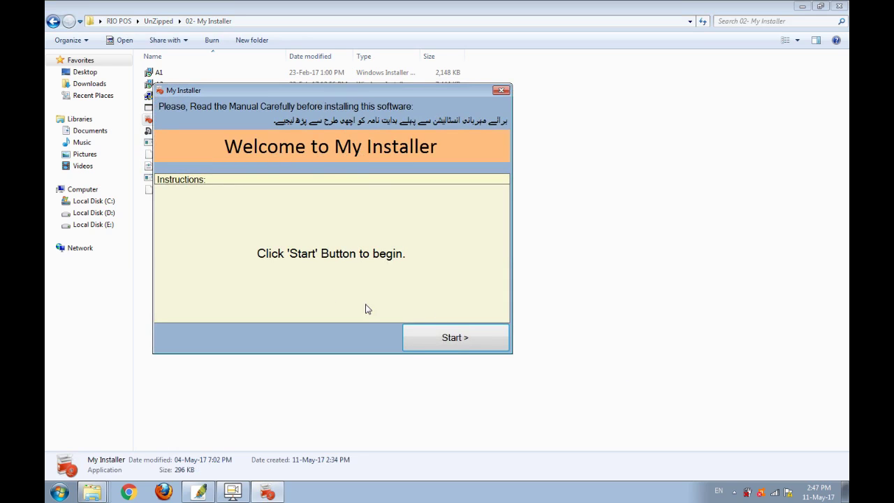
left_click(453, 340)
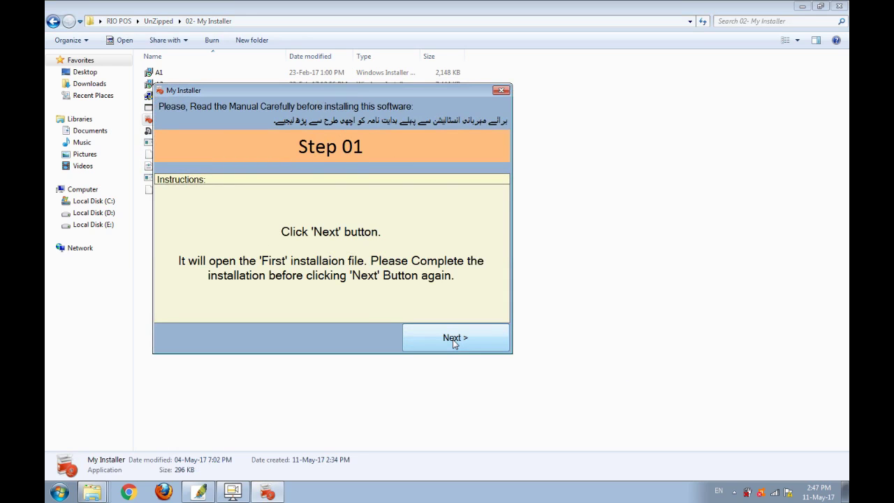
Open the first installation file from My Installer, decline the System CLR Types for SQL Server 2012 upgrade, and finish its setup.
left_click(453, 340)
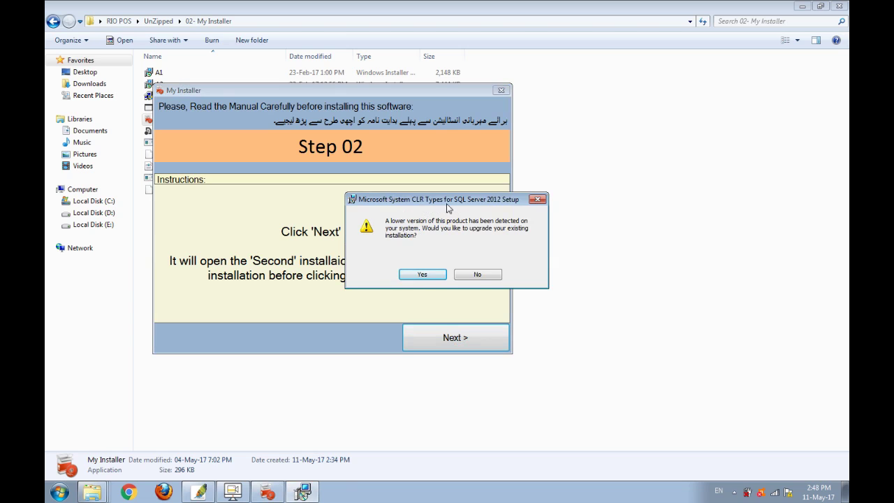
left_click(478, 275)
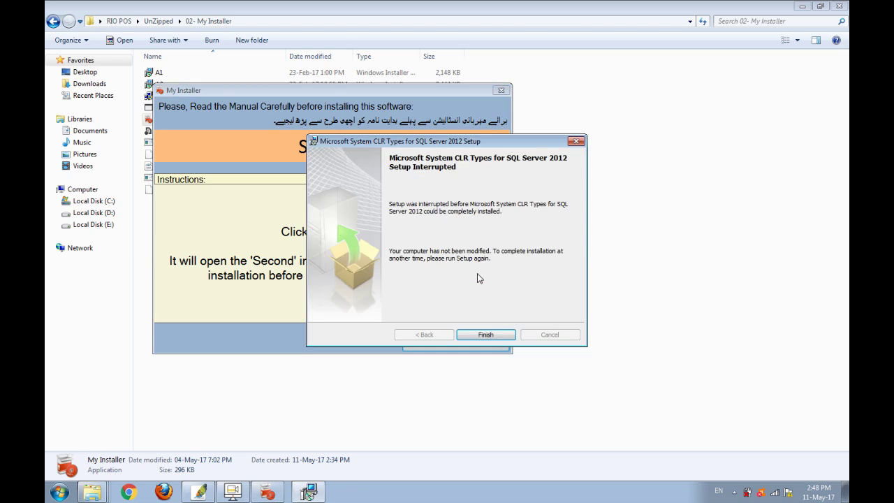
left_click(496, 336)
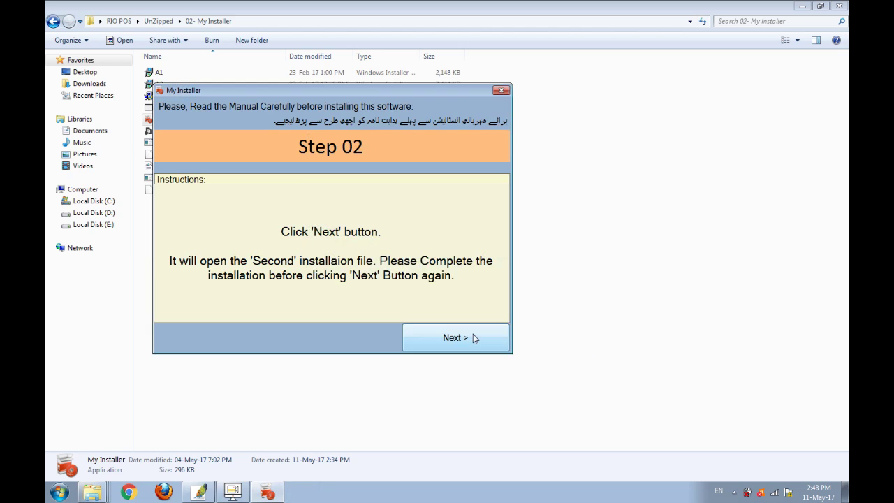
Open the second installation file from My Installer and exit the Microsoft Report Viewer 2012 Runtime setup without installing.
left_click(473, 333)
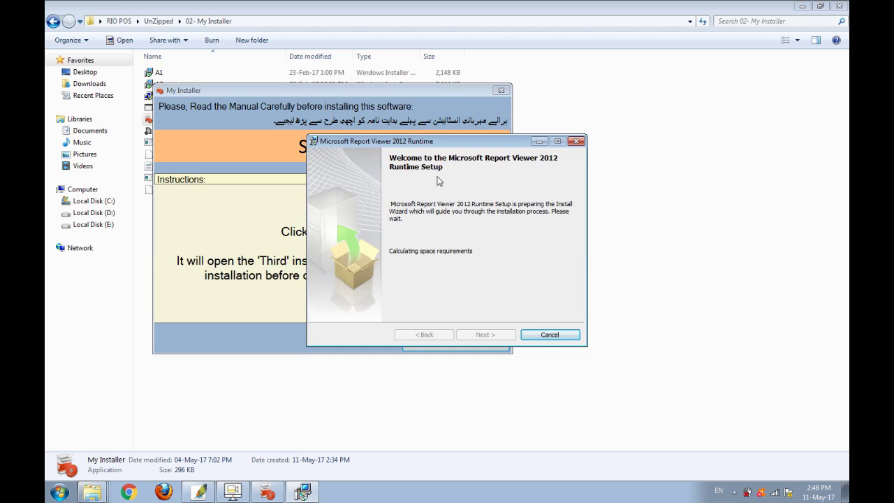
left_click(544, 337)
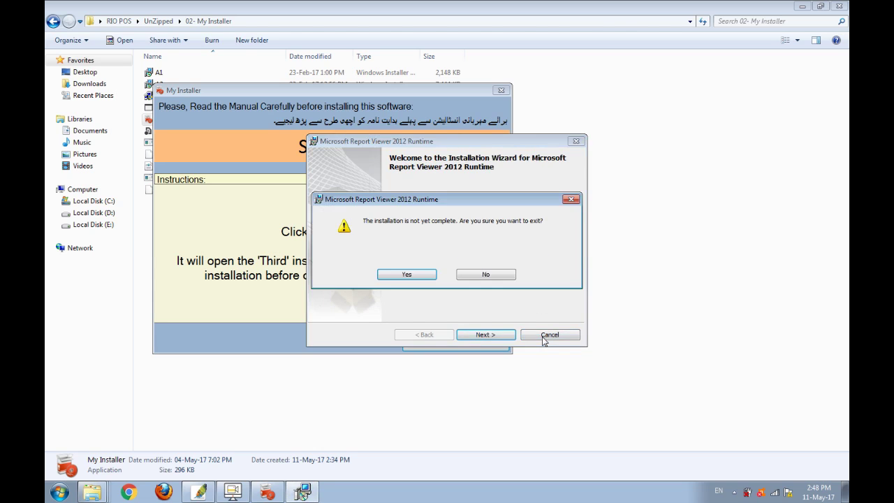
left_click(418, 274)
left_click(485, 336)
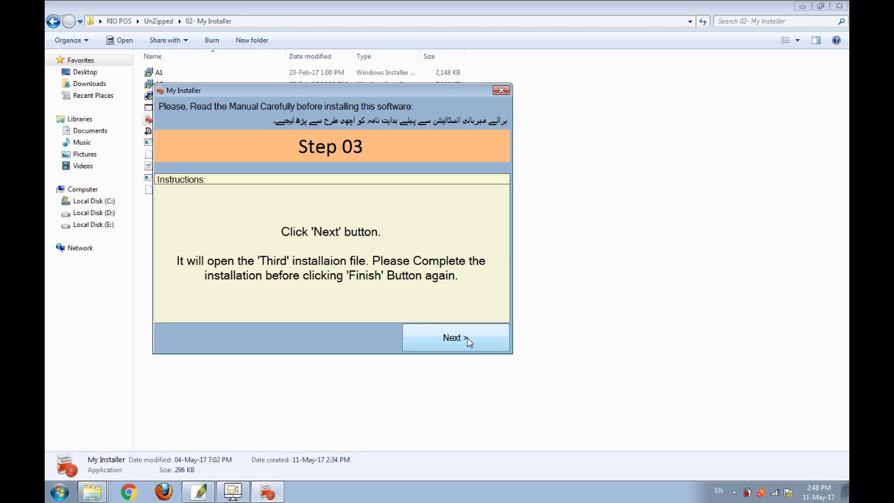
Open the third installation file from My Installer, dismiss it, and close the wizard.
left_click(468, 337)
left_click(490, 279)
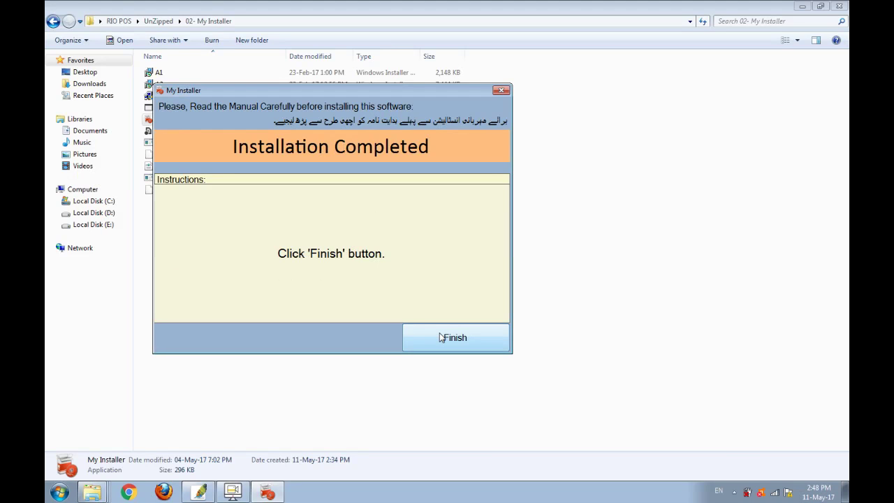
left_click(501, 91)
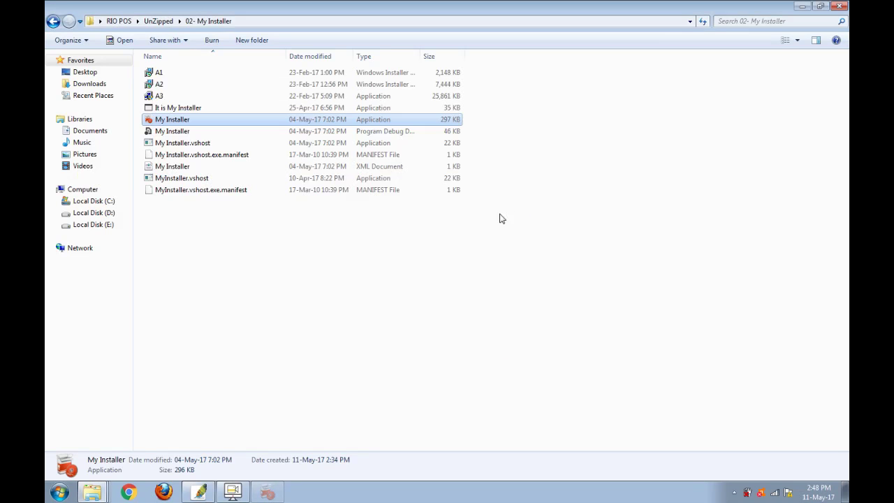
Run the setup application from the 03 - Setup RIO POS-V2 folder.
left_click(54, 22)
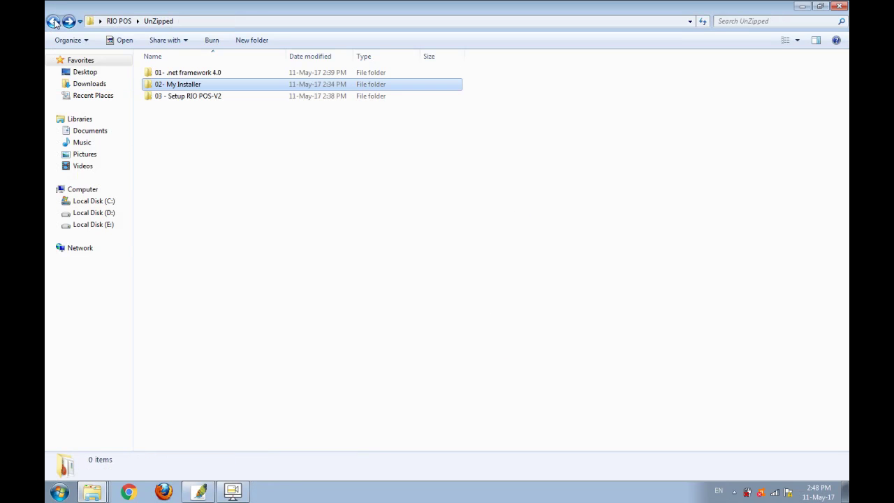
double_click(183, 98)
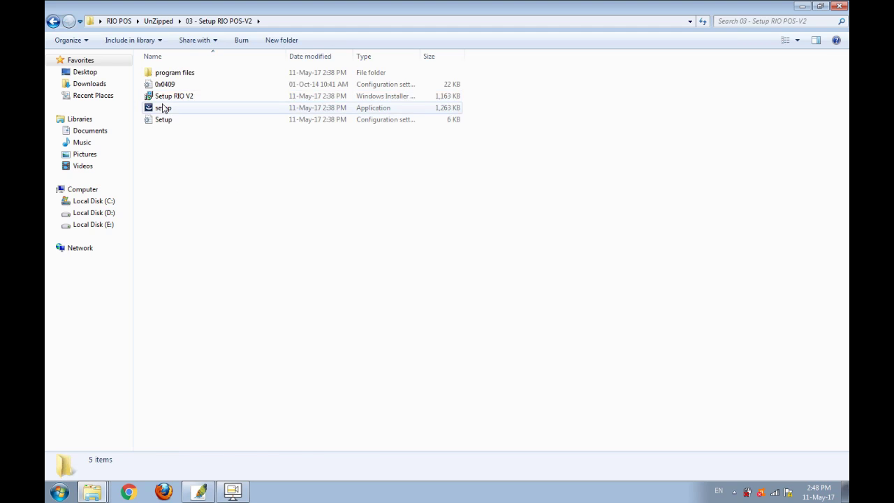
left_click(164, 110)
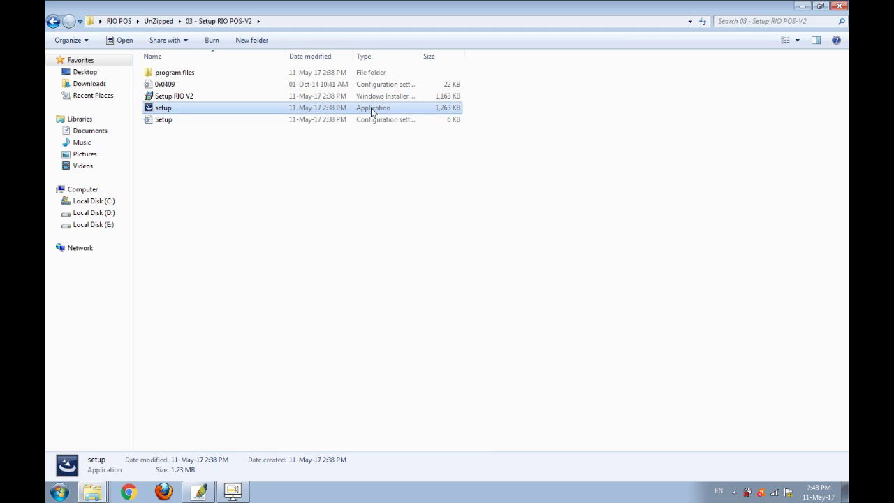
double_click(162, 110)
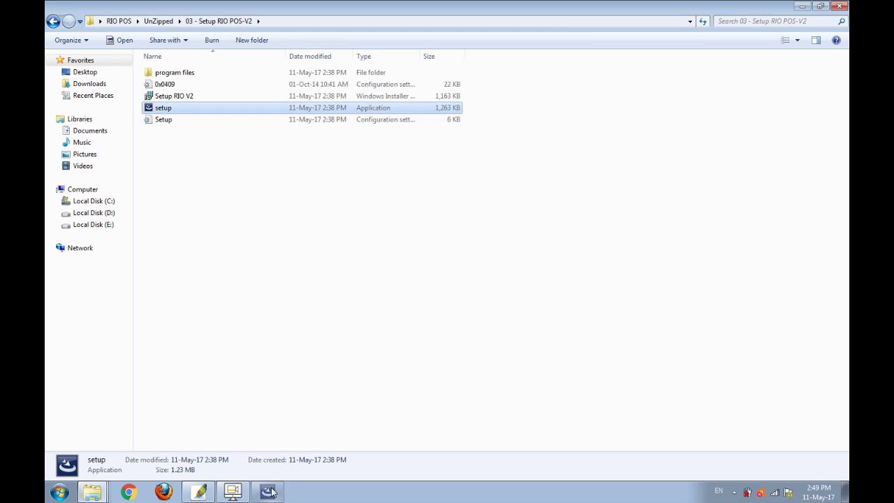
left_click(232, 491)
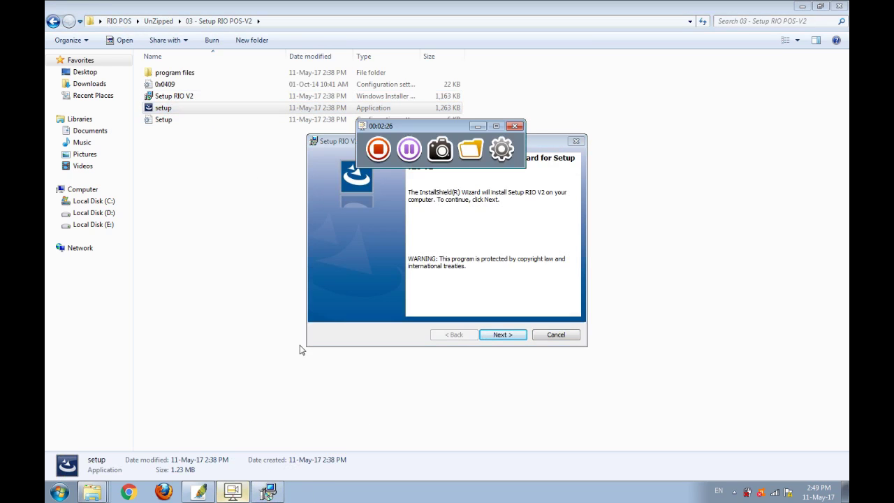
left_click(409, 149)
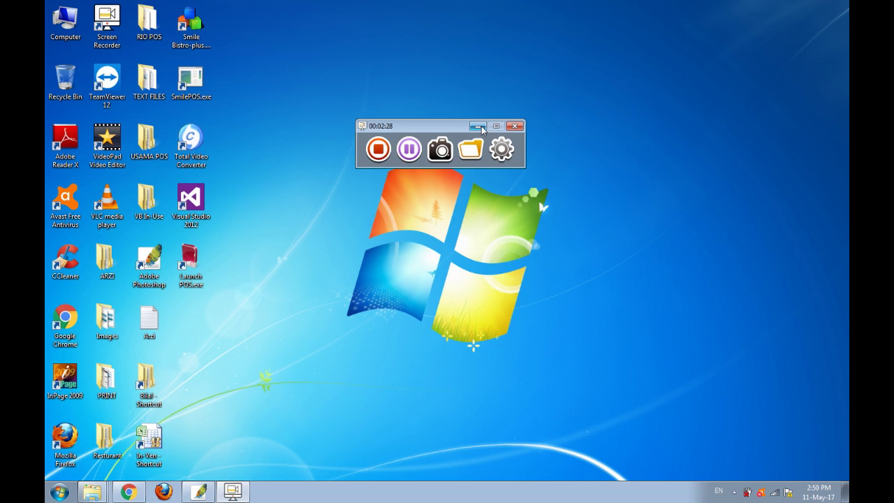
left_click(480, 126)
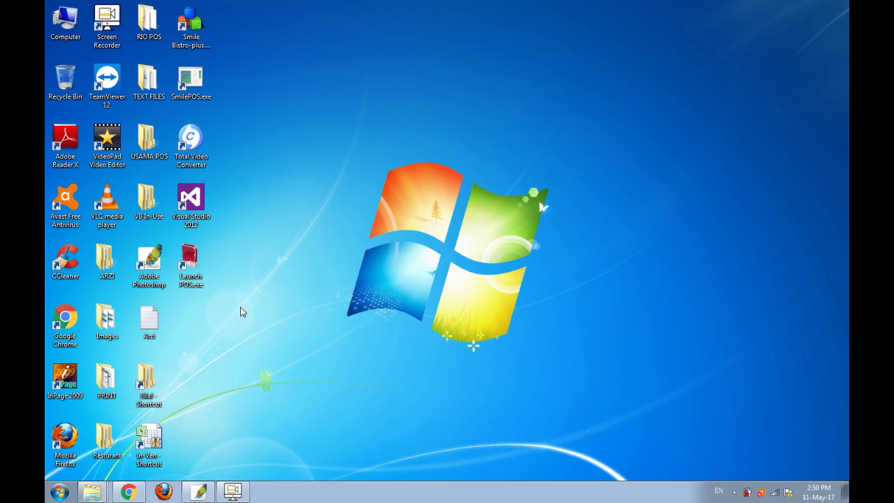
Set the Launch POS.exe desktop shortcut to run as an administrator through its compatibility properties.
left_click(190, 264)
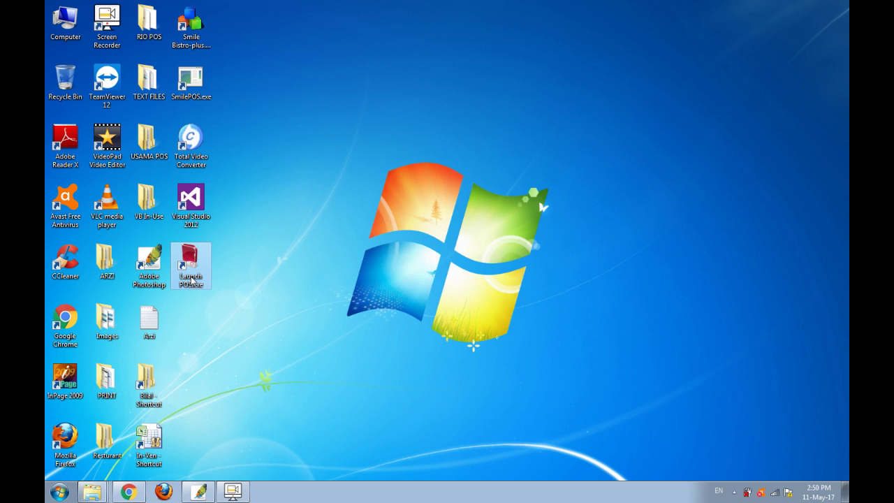
right_click(192, 278)
left_click(245, 474)
left_click_drag(318, 192, 248, 136)
left_click(277, 164)
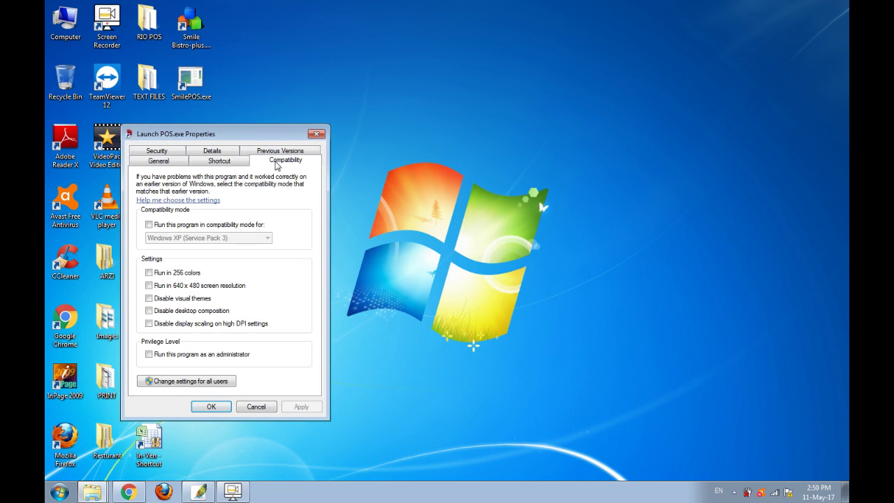
left_click(176, 356)
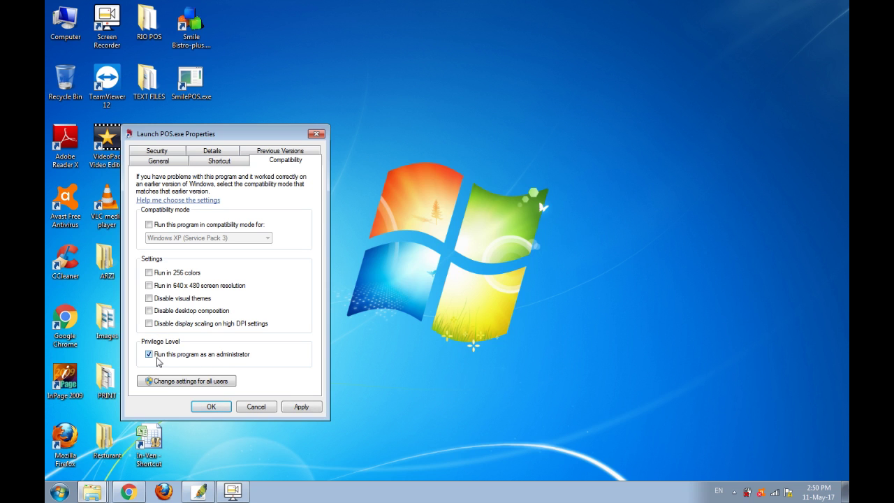
left_click(294, 407)
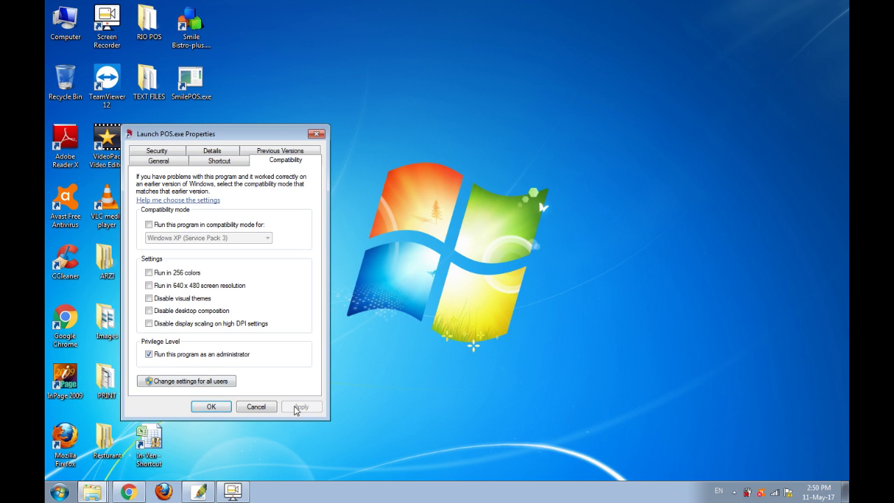
left_click(212, 407)
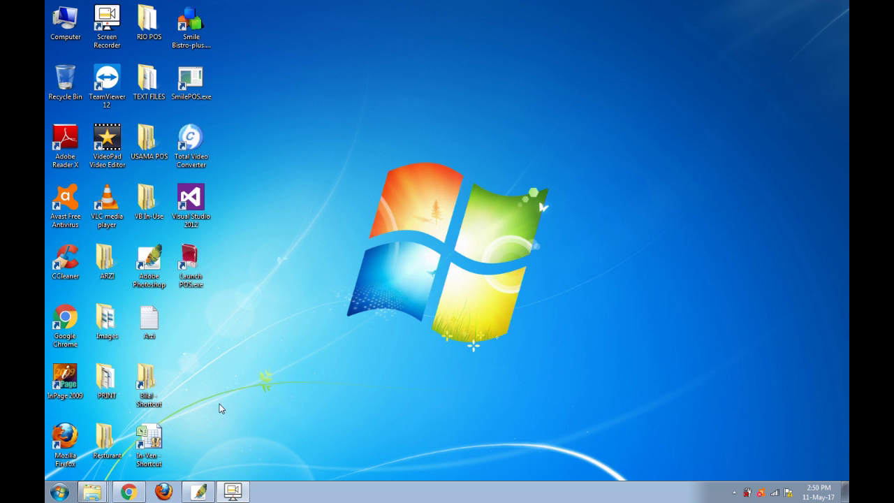
Launch the POS from its desktop shortcut and log in with the password already in the login window.
double_click(191, 278)
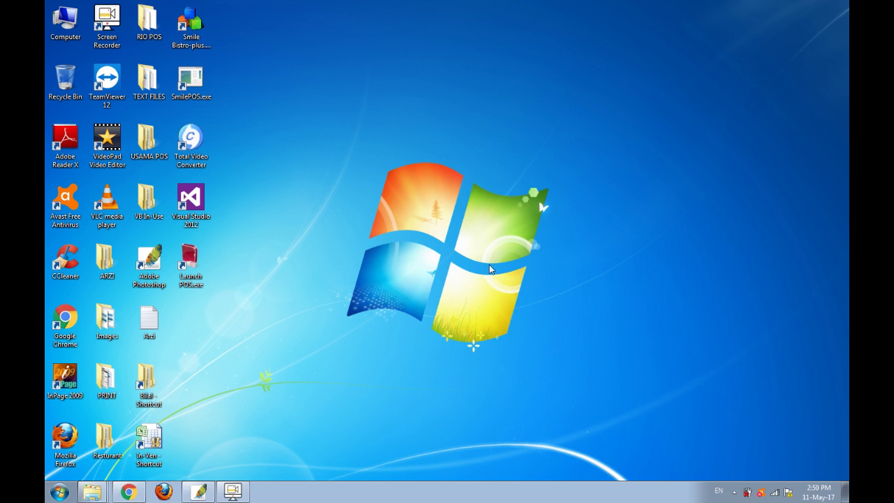
left_click(241, 491)
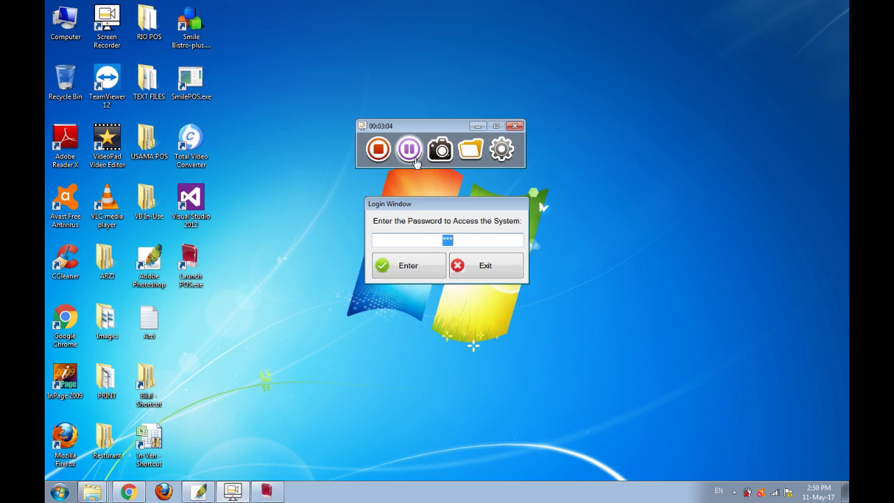
left_click(431, 264)
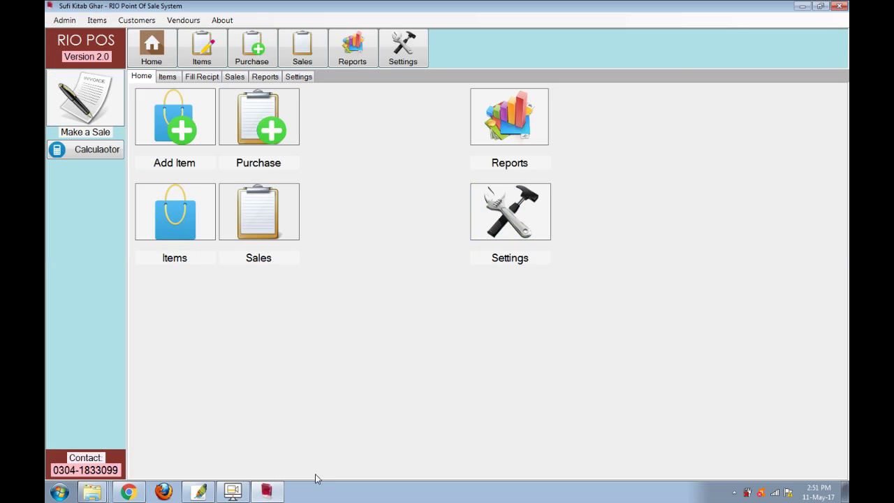
Switch to Adobe Photoshop, minimize A-01.png to view A-02.png, and return to RIO POS.
left_click(199, 492)
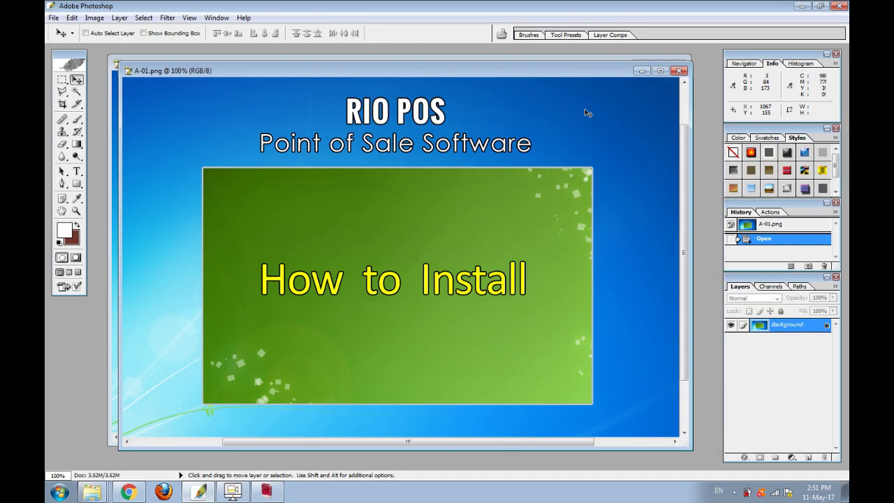
left_click(641, 71)
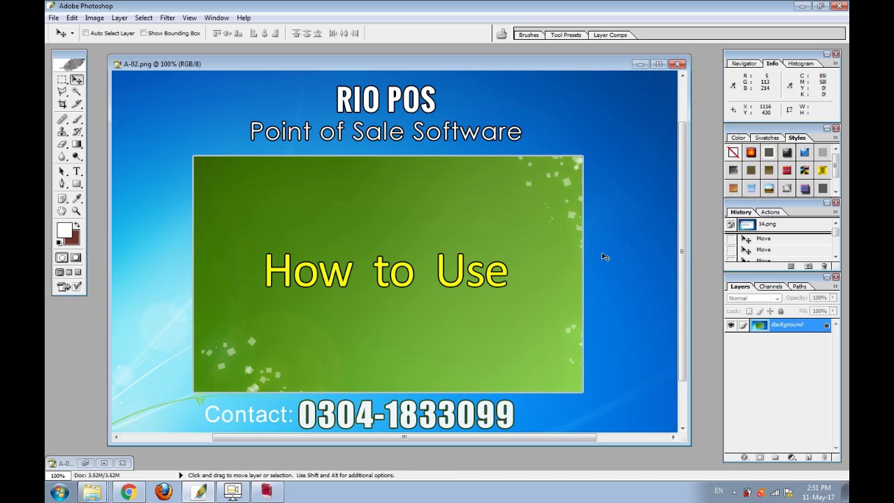
left_click(801, 6)
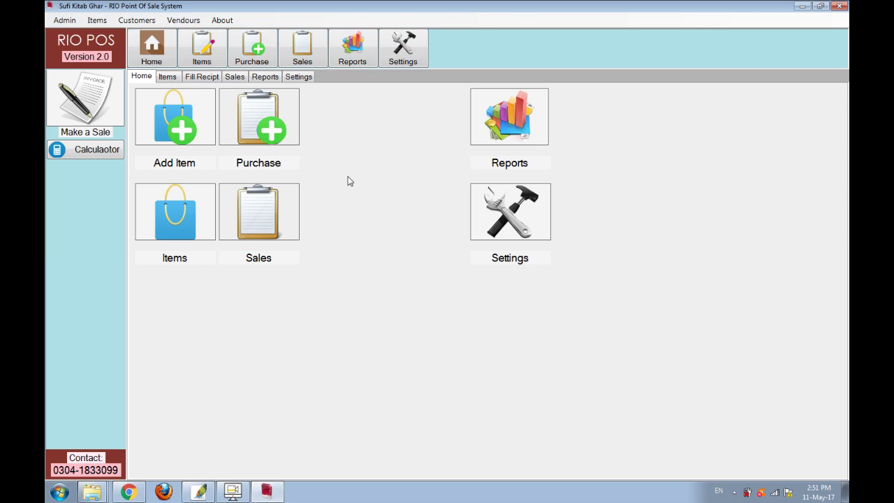
Start a new item with the name Book and the Urdu name کتاب, keeping the proposed barcode.
left_click(172, 131)
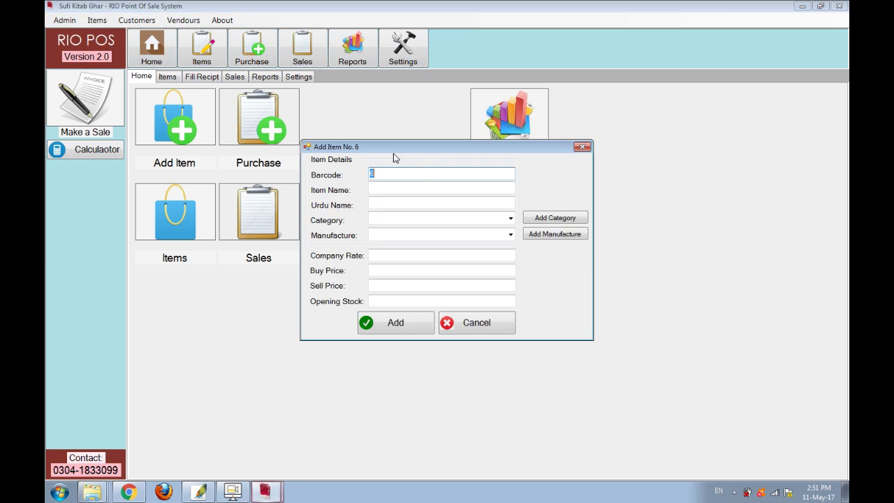
left_click(396, 188)
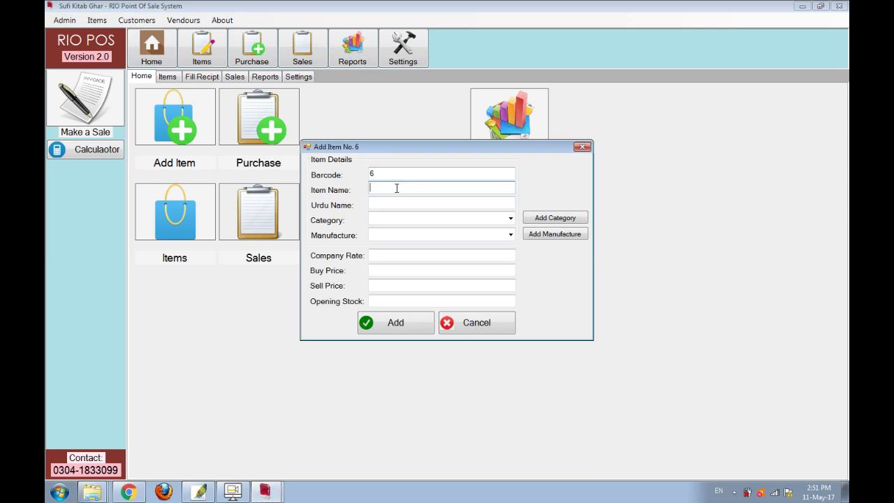
type("Book")
key("Tab")
key("alt+shift")
type("کی")
type("اب")
key("alt+shift")
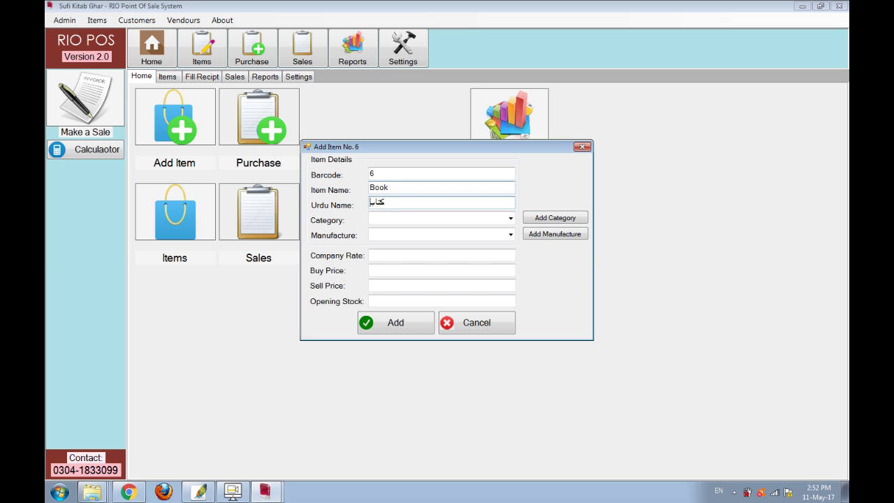
key("Tab")
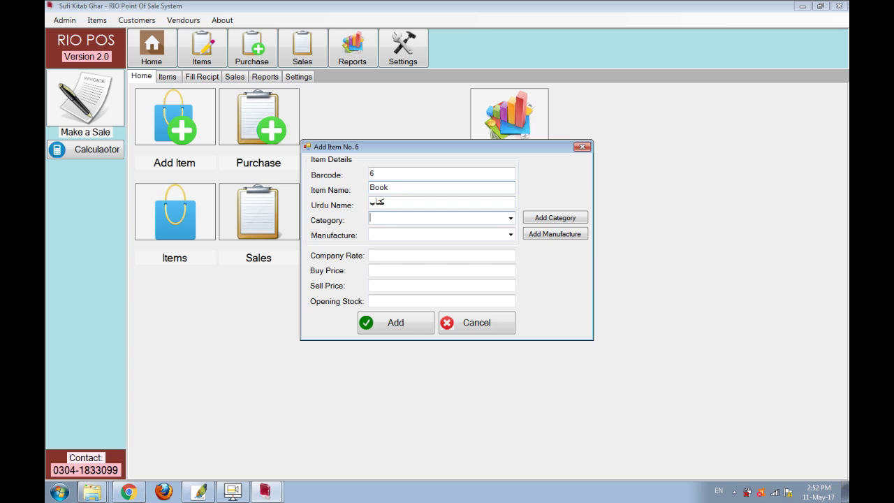
Create a new category named Books and assign it to the new item.
left_click(554, 220)
type("Books")
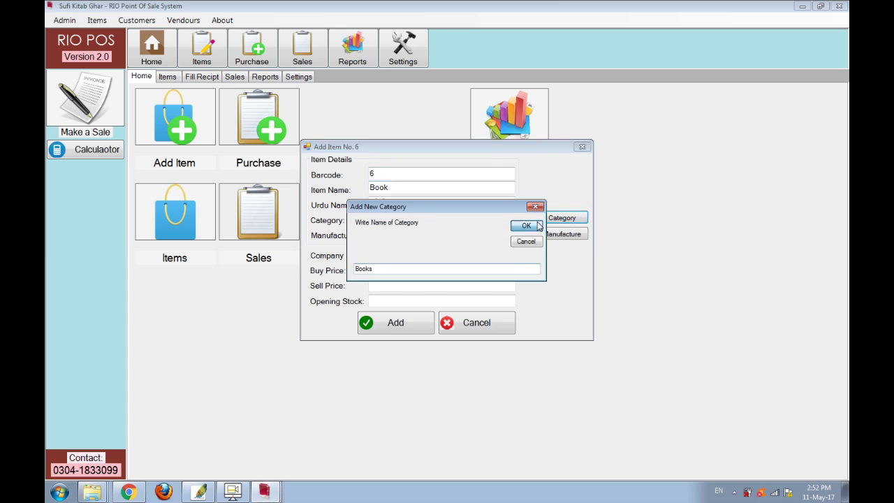
left_click(538, 225)
left_click(439, 232)
type("books")
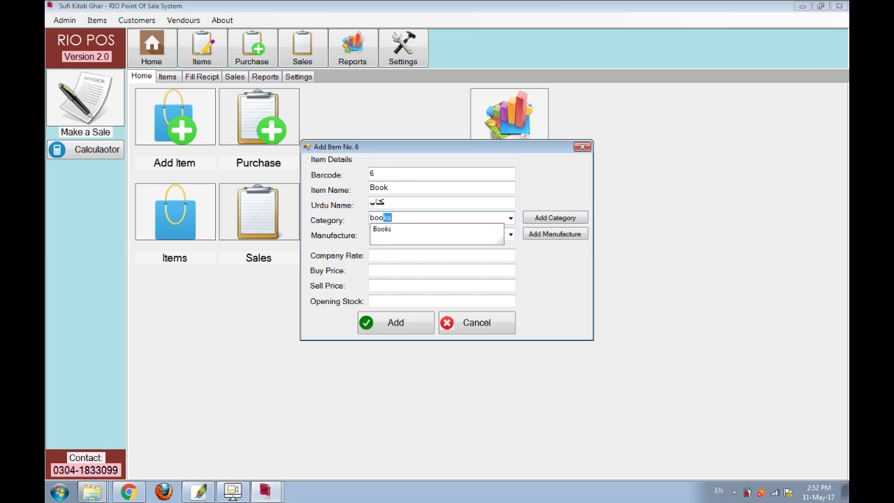
left_click(433, 230)
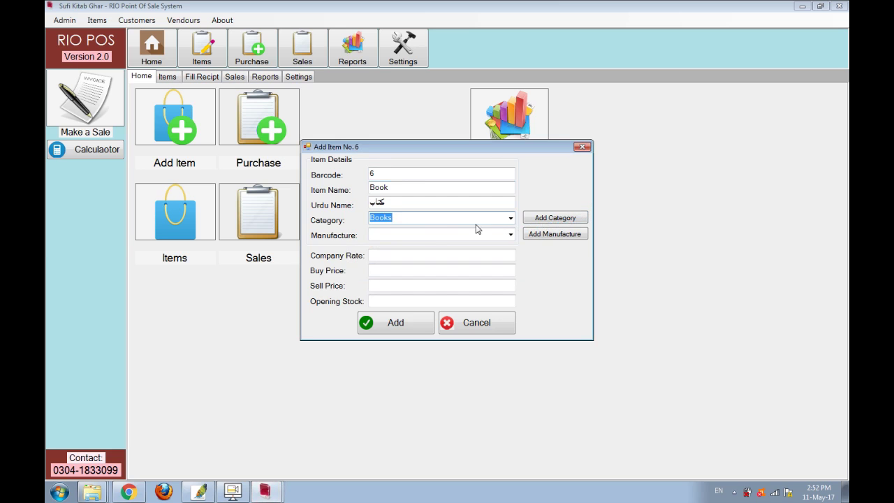
Create a new manufacturer named Lasani and assign it to the item.
left_click(538, 237)
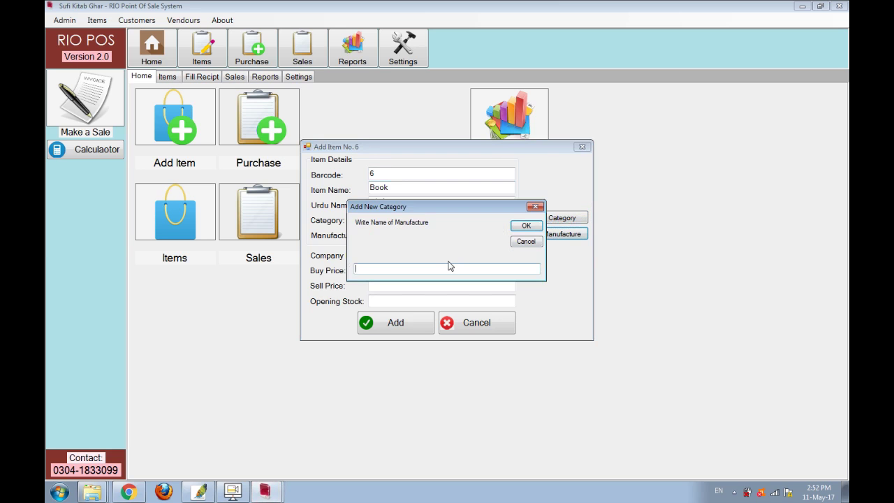
type("Lasani")
left_click(521, 239)
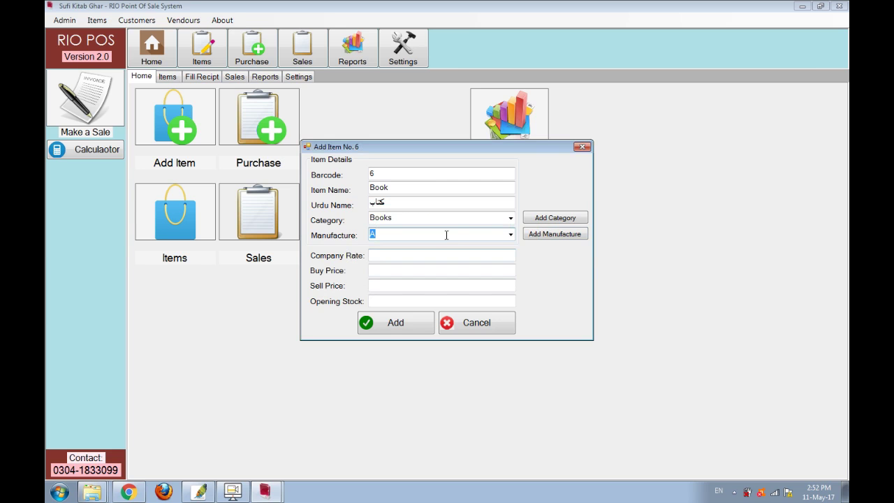
key("F4")
key("Down")
key("Return")
Set company rate 10, buy price 8, sell price 20 and opening stock 15, add the item, and close the form.
left_click(429, 256)
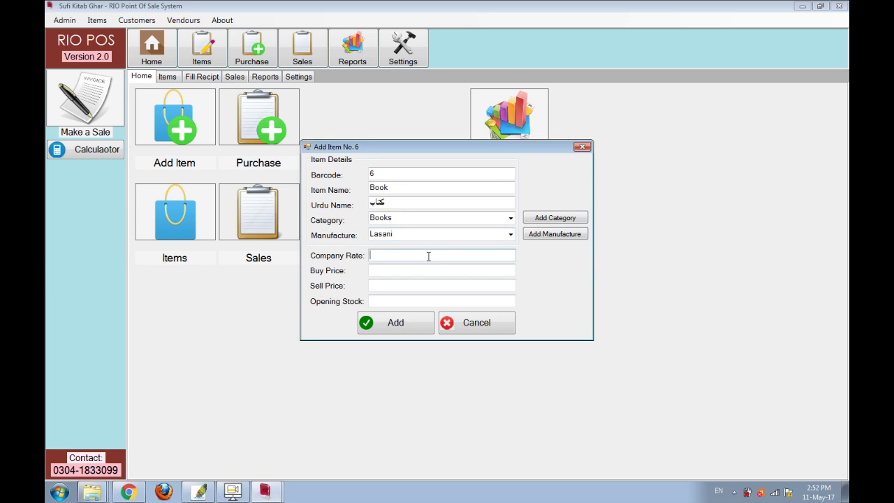
type("10")
key("Tab")
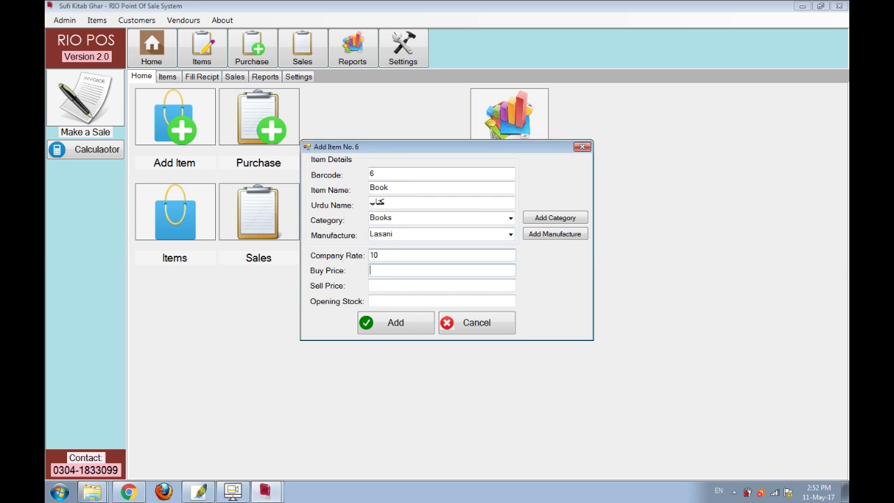
type("8")
key("Tab")
type("20")
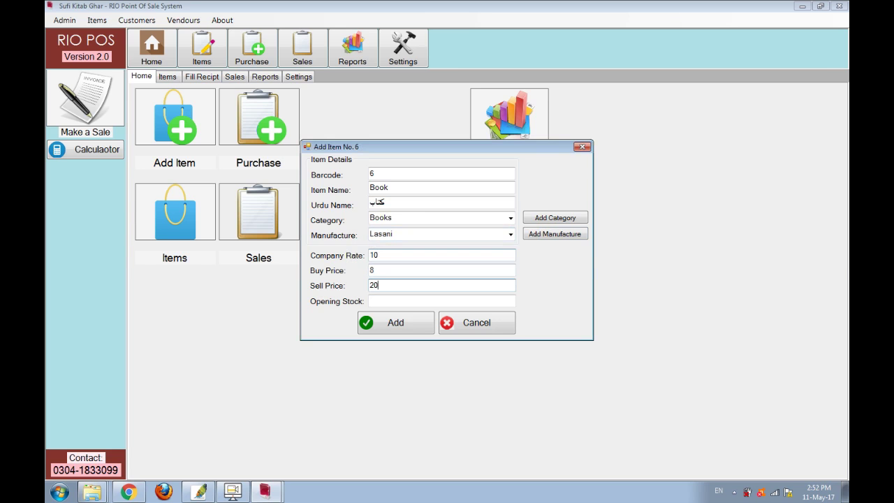
key("Tab")
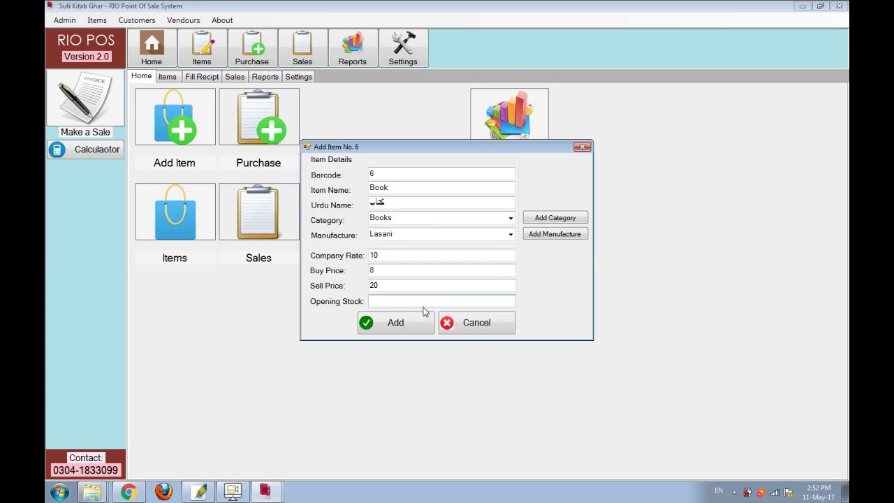
type("15")
left_click(393, 324)
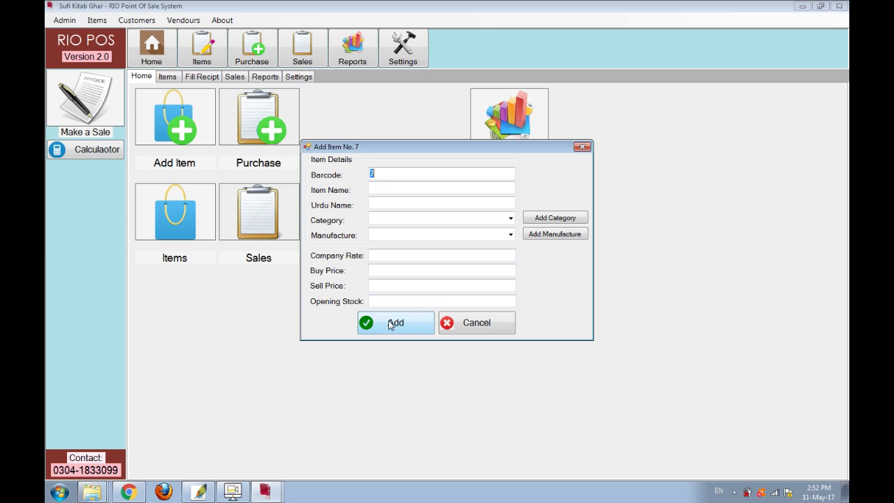
left_click(471, 323)
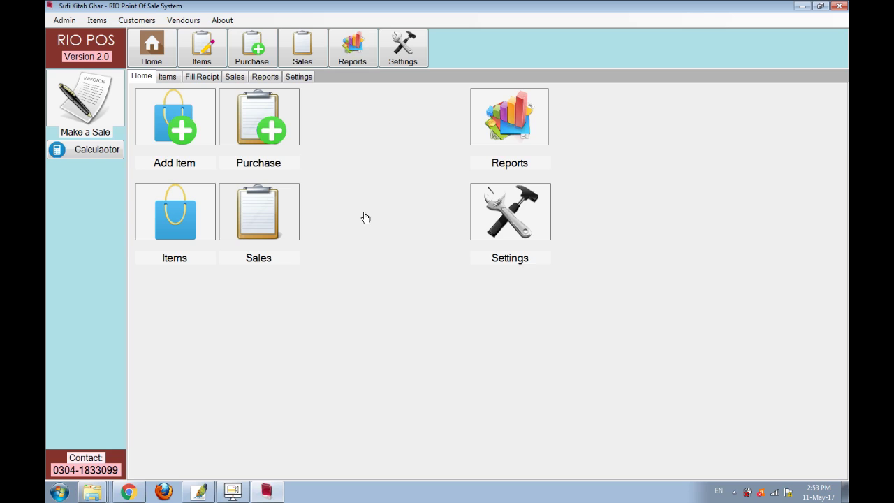
Open the items list and search it for "cup" and "book", clearing the search after each.
left_click(192, 230)
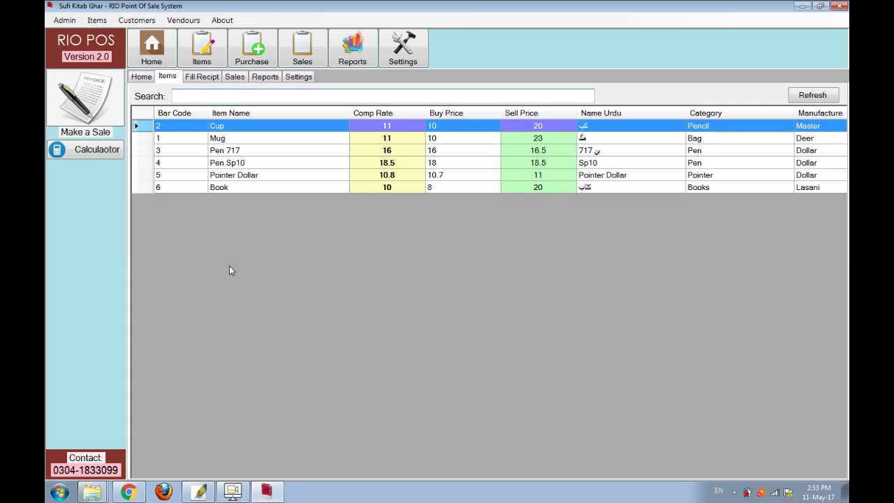
left_click(230, 187)
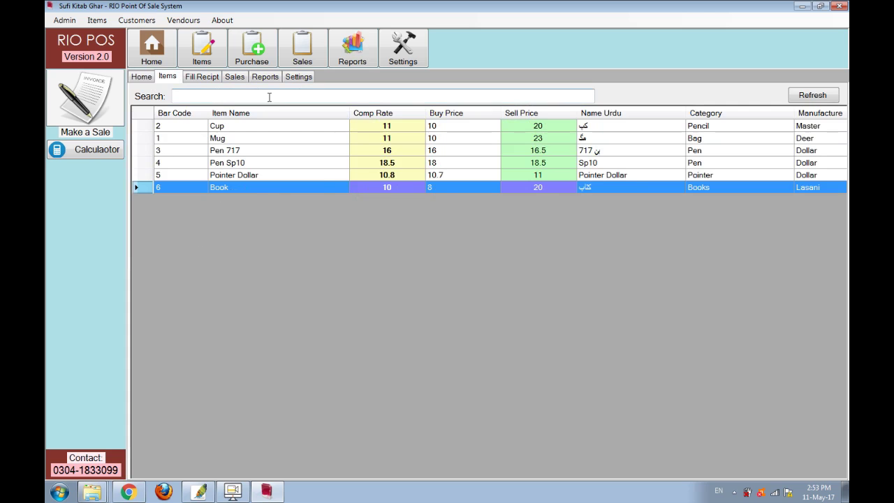
type("cup")
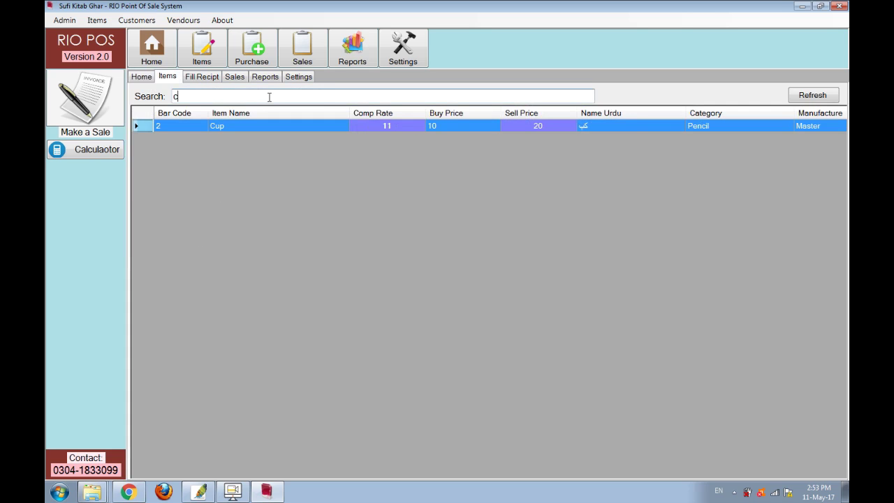
key("BackSpace")
key("BackSpace")
key("BackSpace")
type("book")
key("BackSpace")
key("BackSpace")
key("BackSpace")
key("BackSpace")
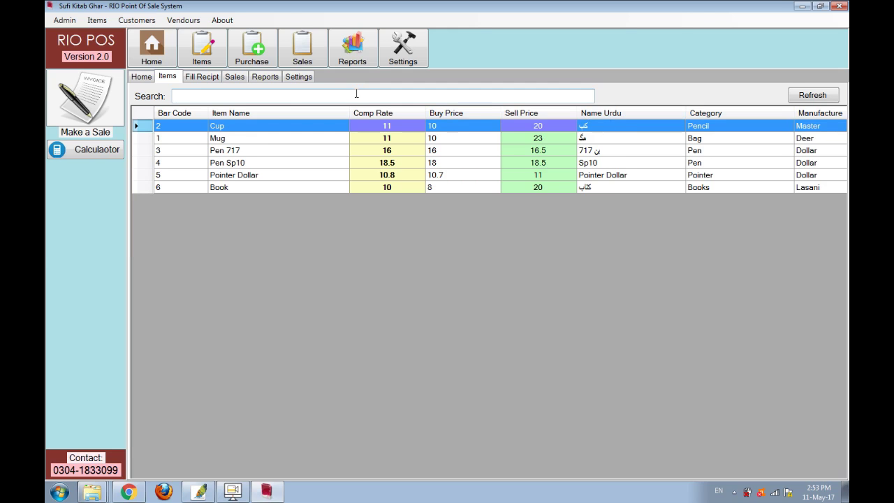
Search the items list for "poi" and for the manufacturer "lasan", and clear the search.
type("poi")
key("BackSpace")
key("BackSpace")
key("BackSpace")
type("lasan")
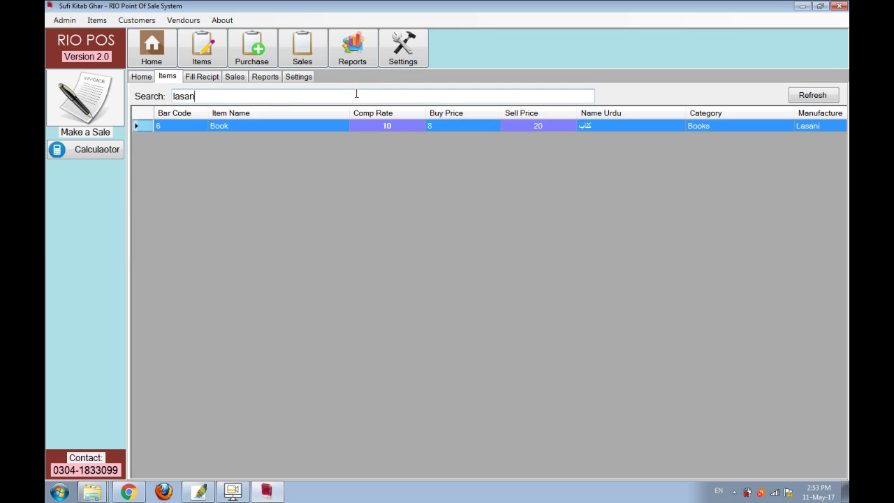
key("BackSpace")
key("BackSpace")
key("BackSpace")
key("BackSpace")
key("BackSpace")
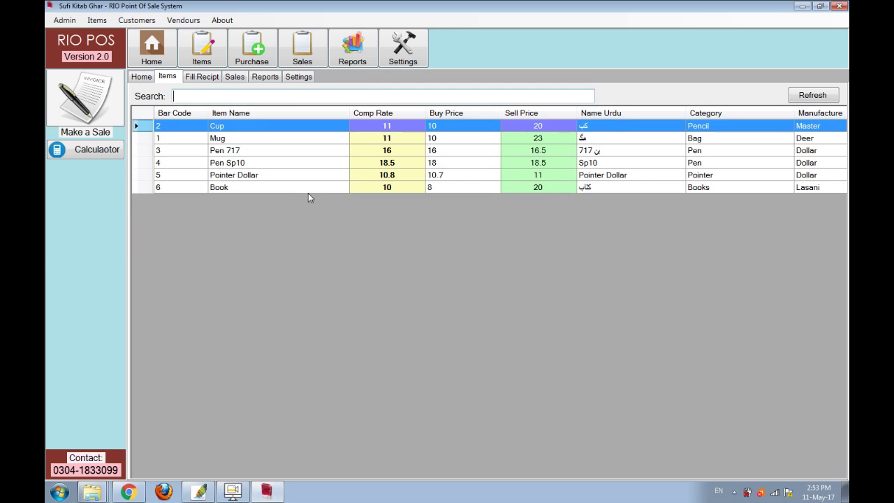
Remove the Mug item from the items list and confirm the deletion.
left_click(227, 140)
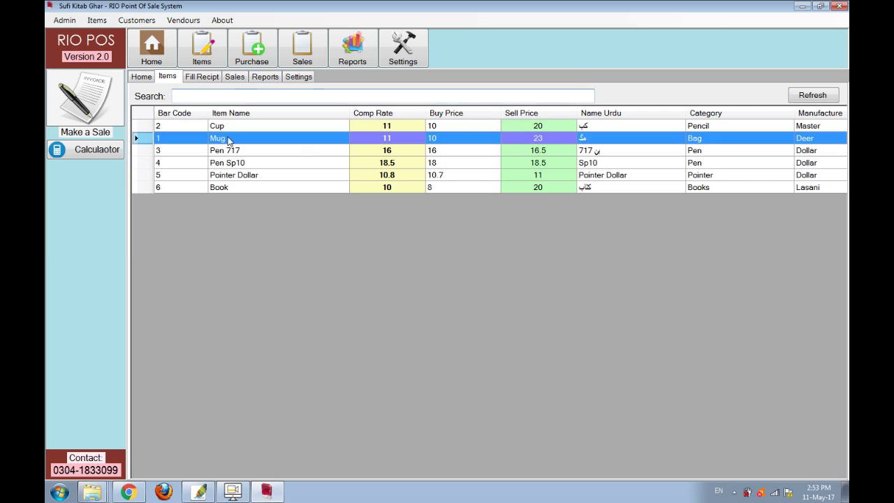
left_click(101, 21)
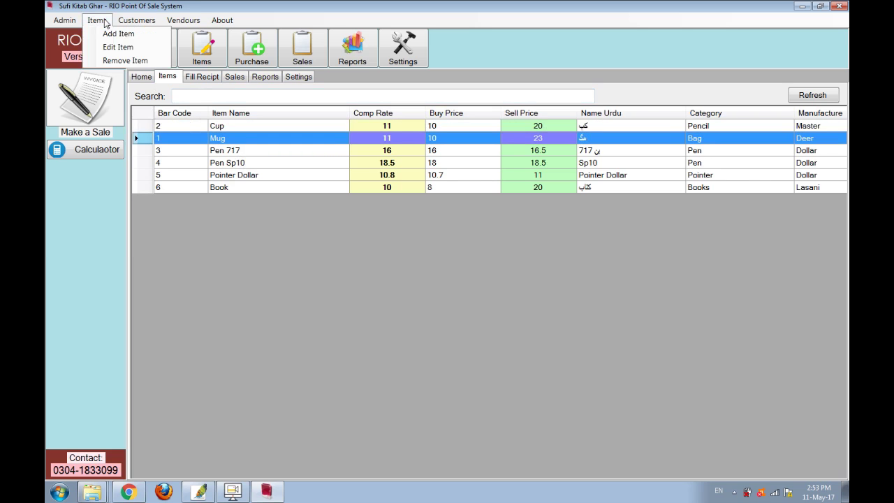
left_click(126, 61)
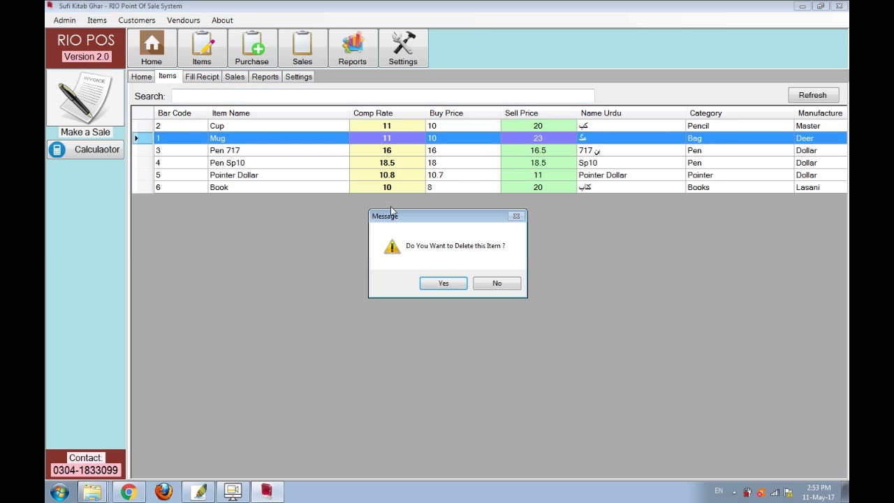
left_click(443, 282)
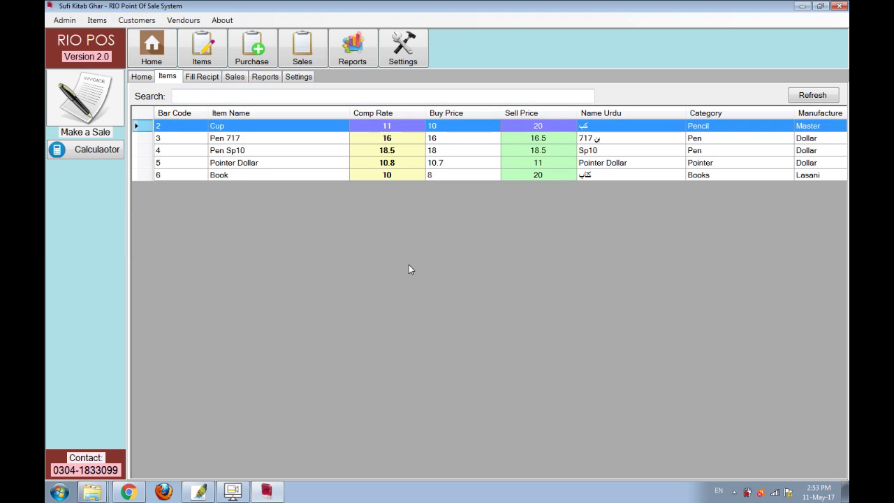
Edit the Book item, set its sell price to 25, and update it.
left_click(225, 177)
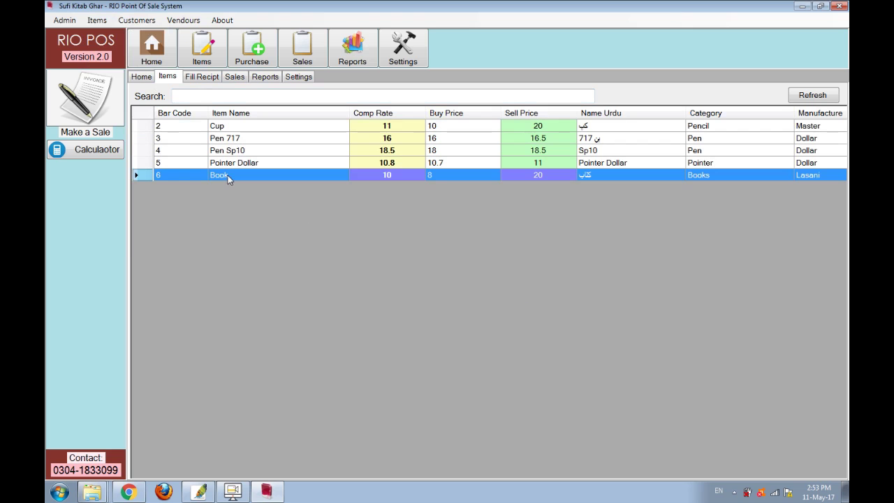
double_click(228, 175)
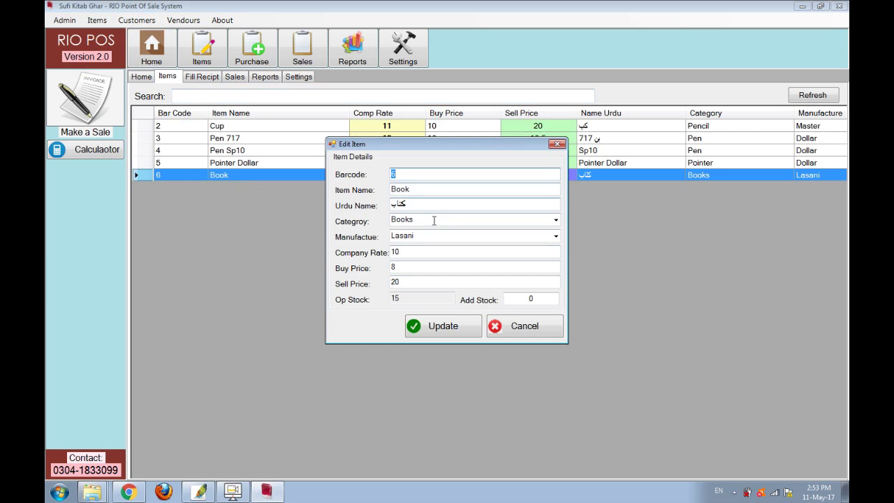
left_click(413, 282)
key("BackSpace")
type("5")
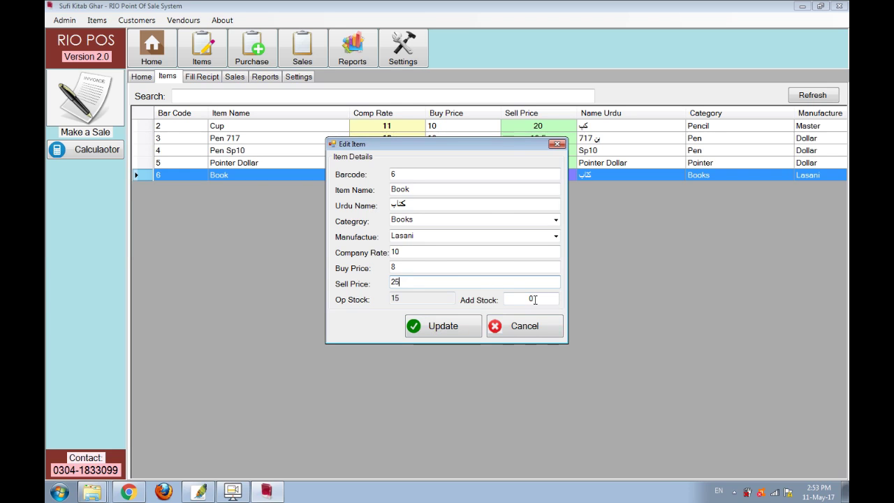
left_click(464, 326)
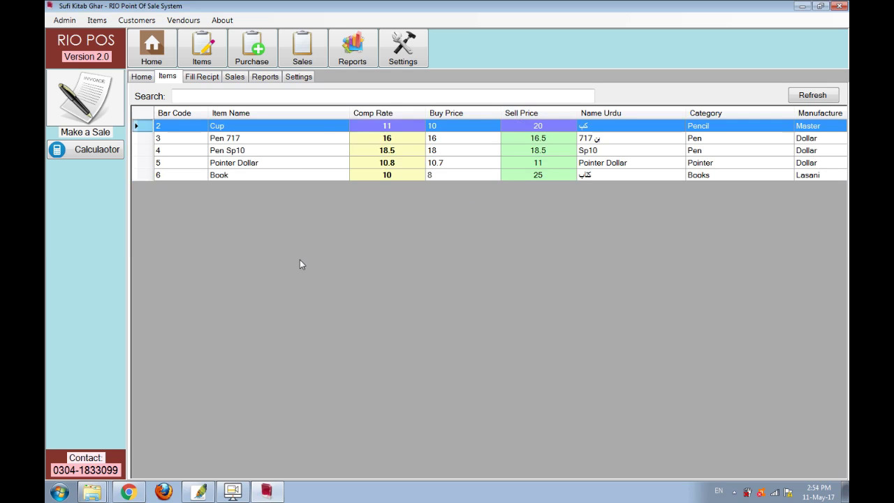
View the sales receipt form, open the settings, try the Custom receipt size, return it to Thermal, and save.
left_click(103, 115)
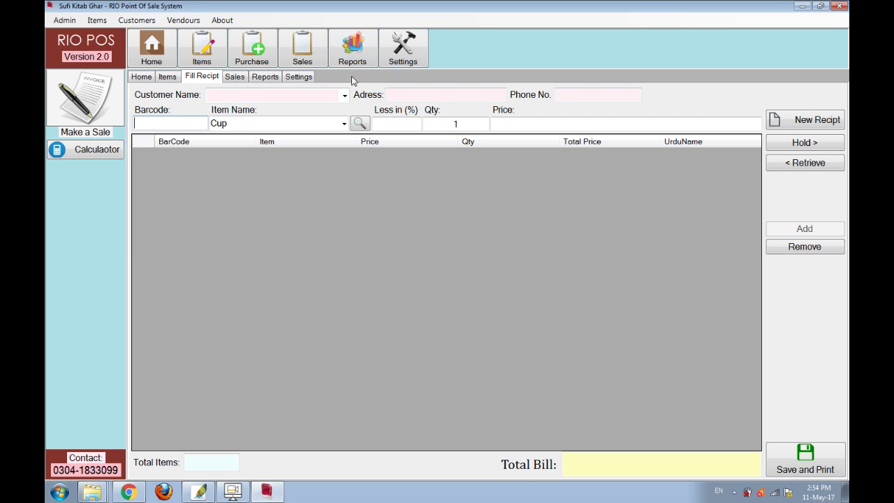
left_click(412, 60)
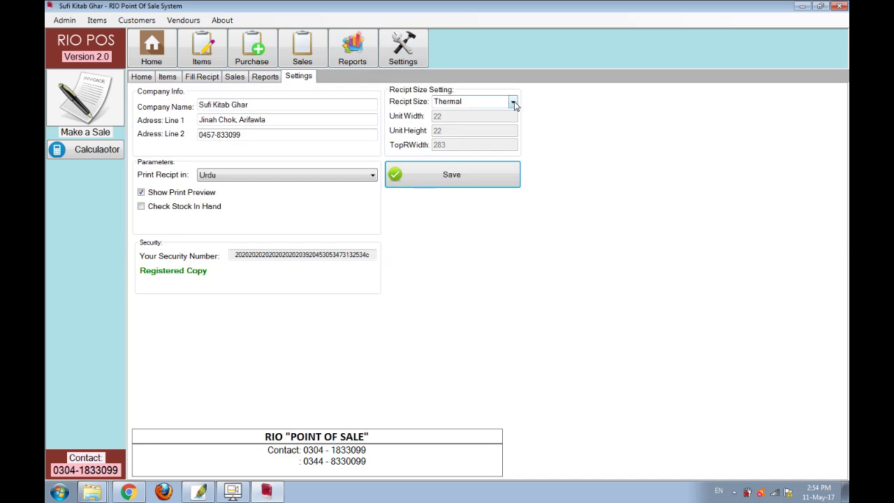
left_click(514, 104)
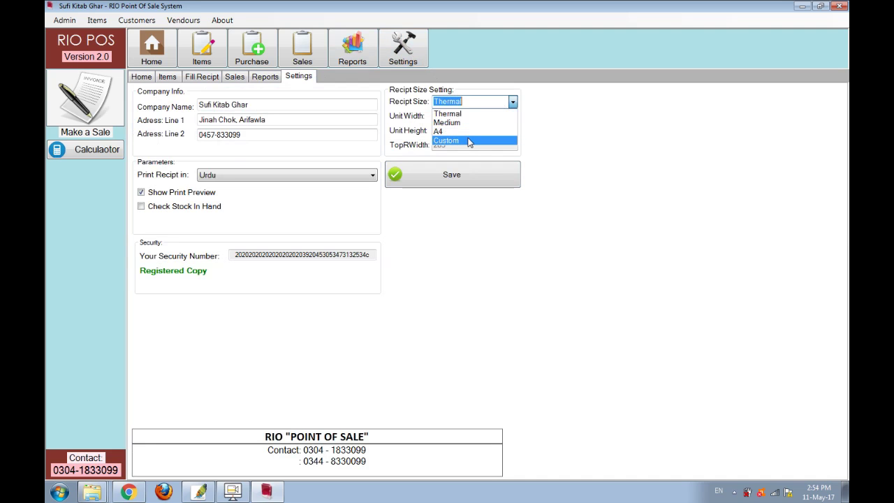
left_click(469, 143)
left_click(513, 103)
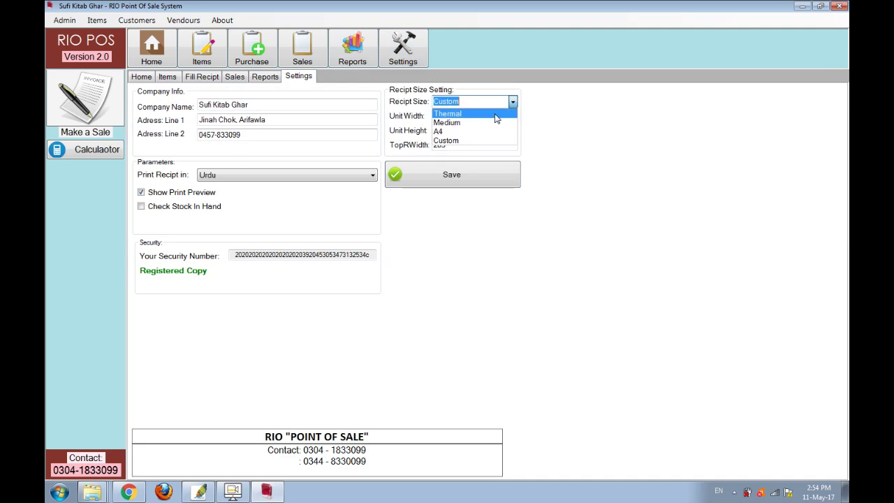
left_click(496, 117)
left_click(460, 183)
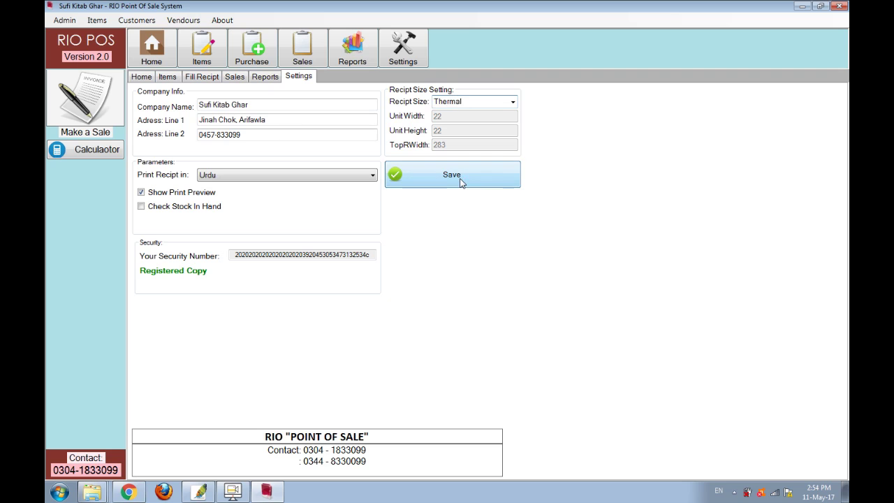
left_click(456, 280)
Review the company address lines, keep Urdu as the receipt print language, and try the Check Stock In Hand option before turning it off.
left_click_drag(267, 104, 174, 123)
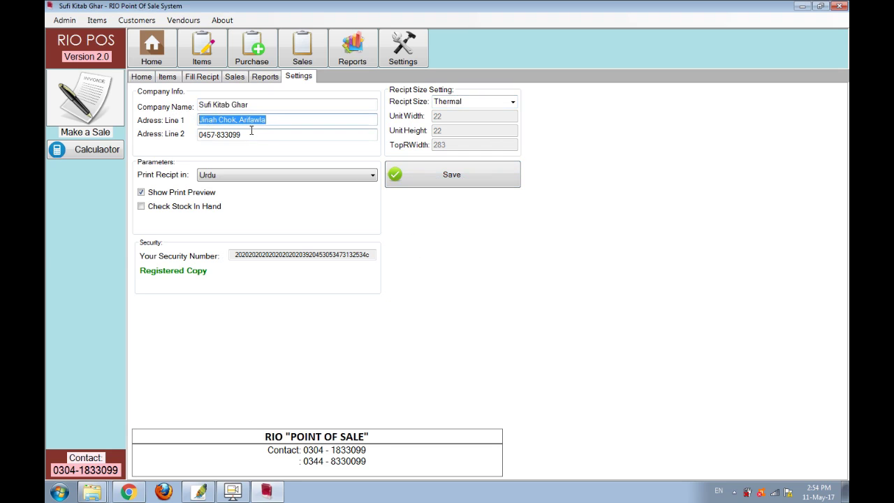
left_click_drag(252, 131, 194, 137)
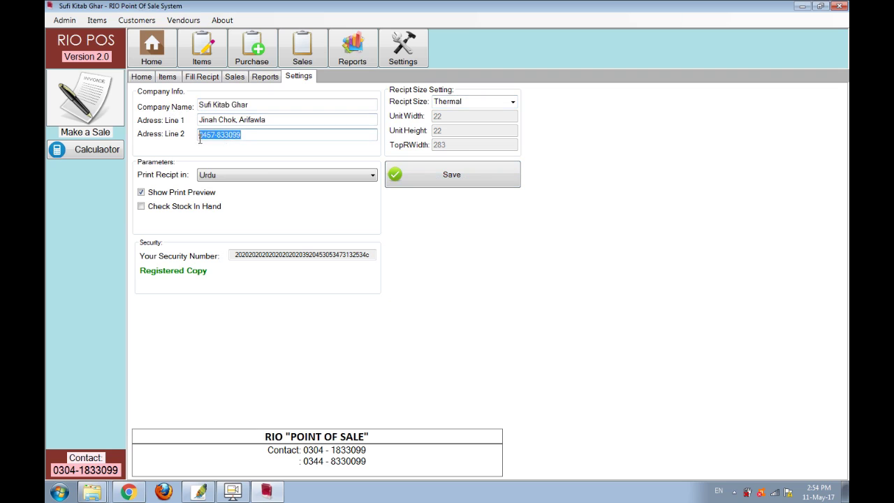
left_click(232, 181)
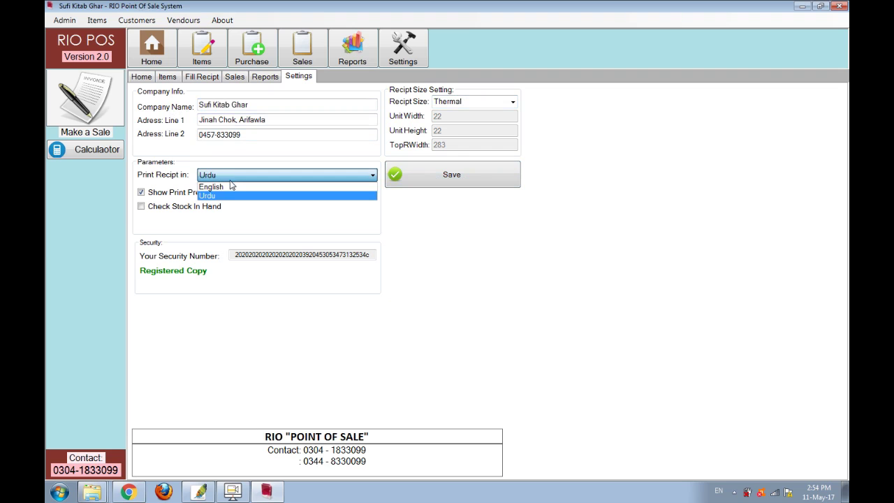
left_click(232, 196)
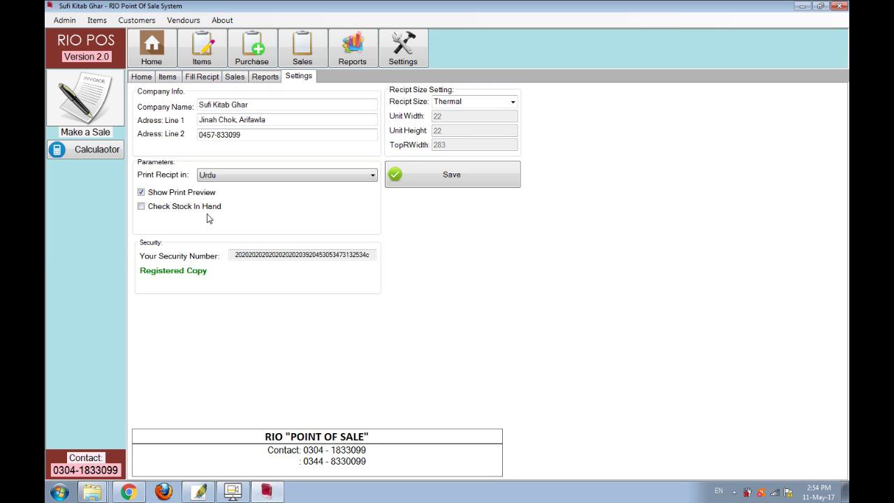
left_click(141, 208)
left_click(141, 207)
Start a sale, try the existing customer ABC, and replace it with a new customer's name, address and phone number.
left_click(99, 121)
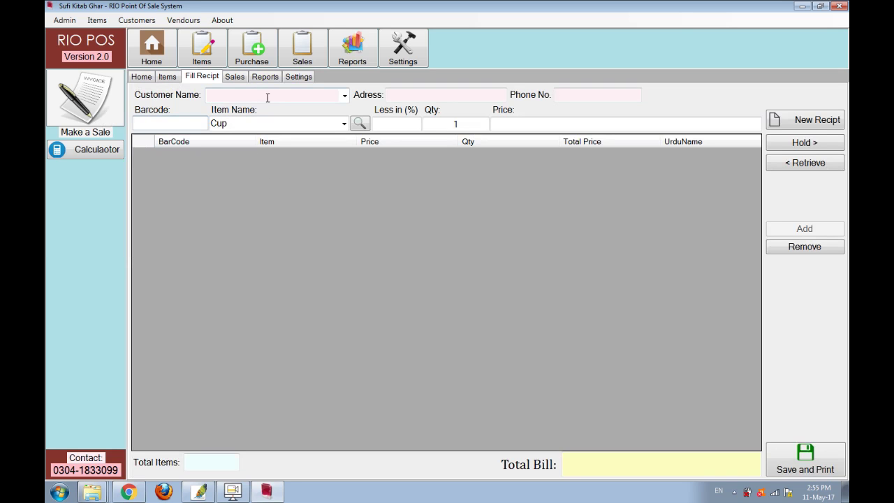
left_click(345, 98)
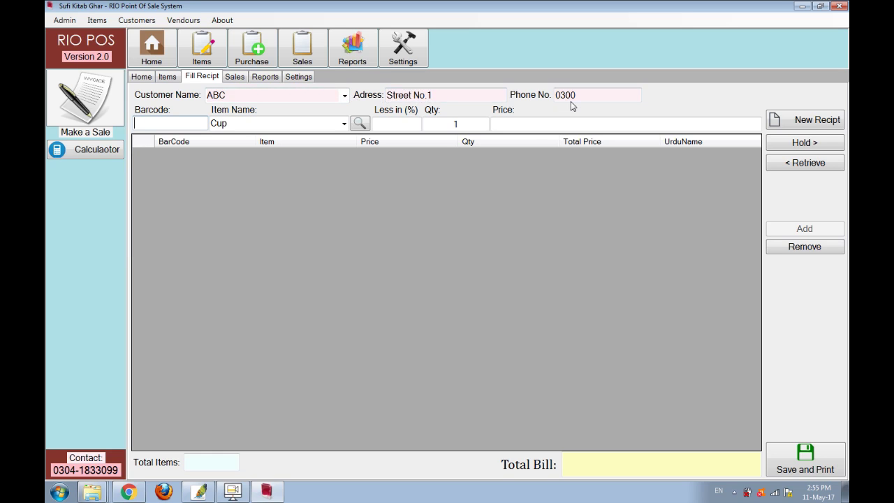
left_click(276, 98)
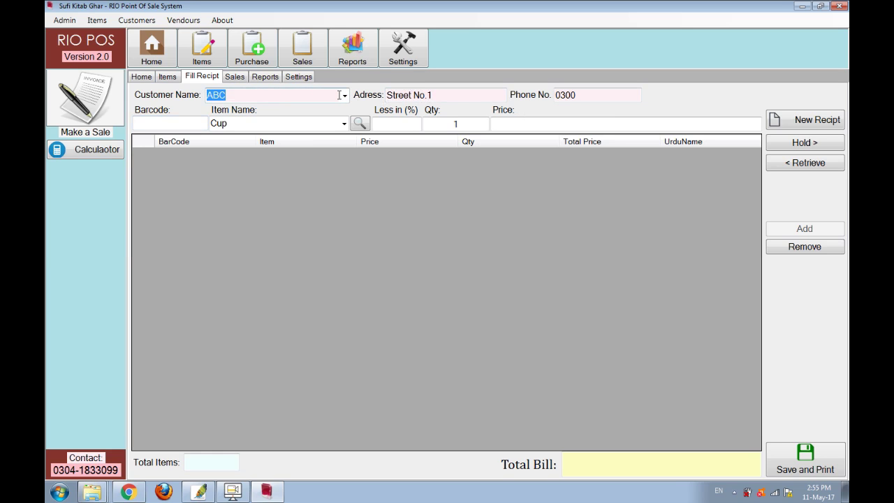
type("Nomi")
key("Tab")
type("Adress")
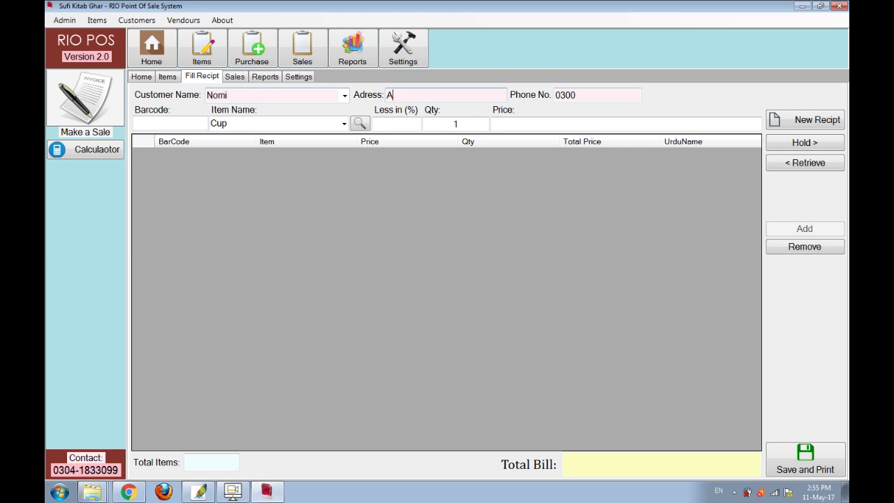
key("Tab")
type("0302")
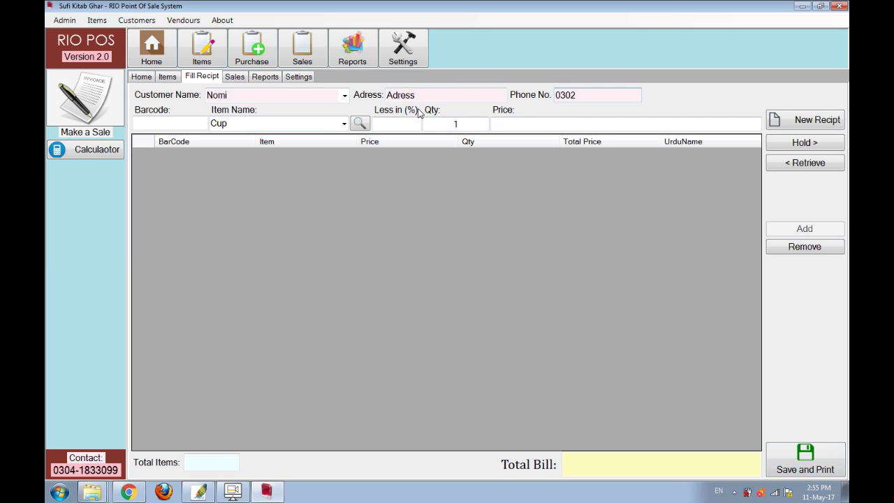
Add the items with barcodes 2, 3 and 4 to the receipt.
left_click(194, 125)
type("2")
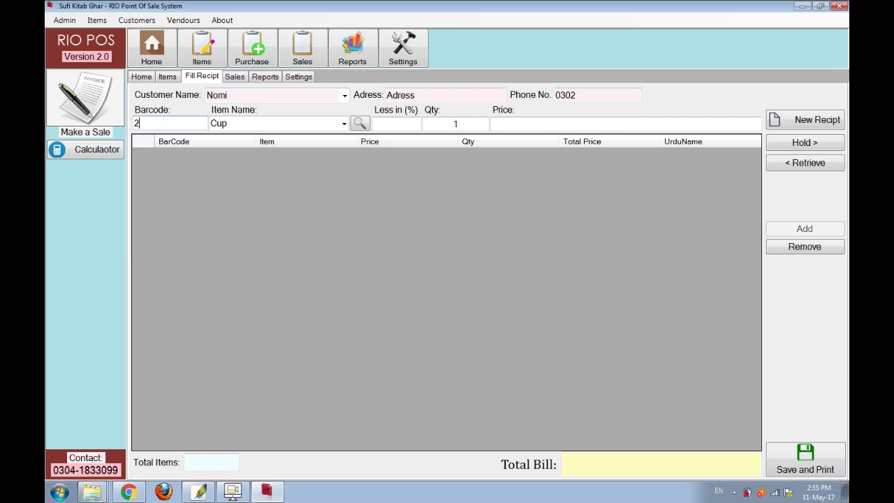
key("Return")
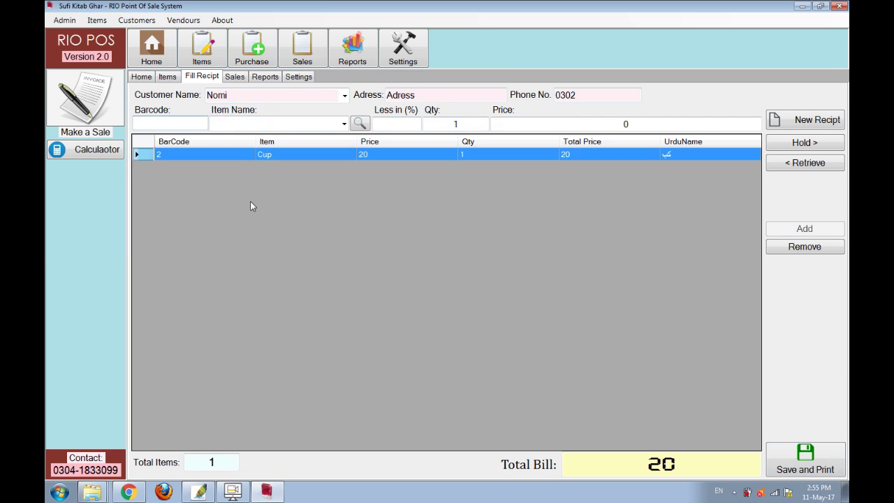
left_click(181, 123)
type("3")
key("Return")
type("4")
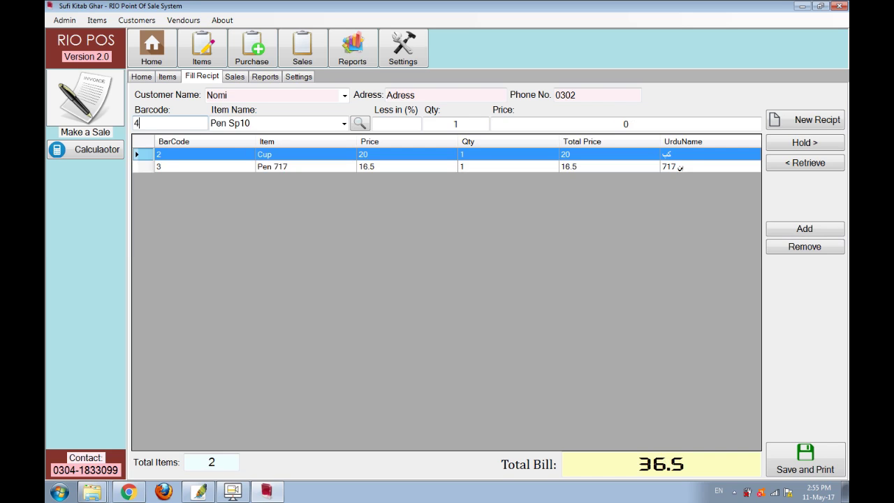
key("Return")
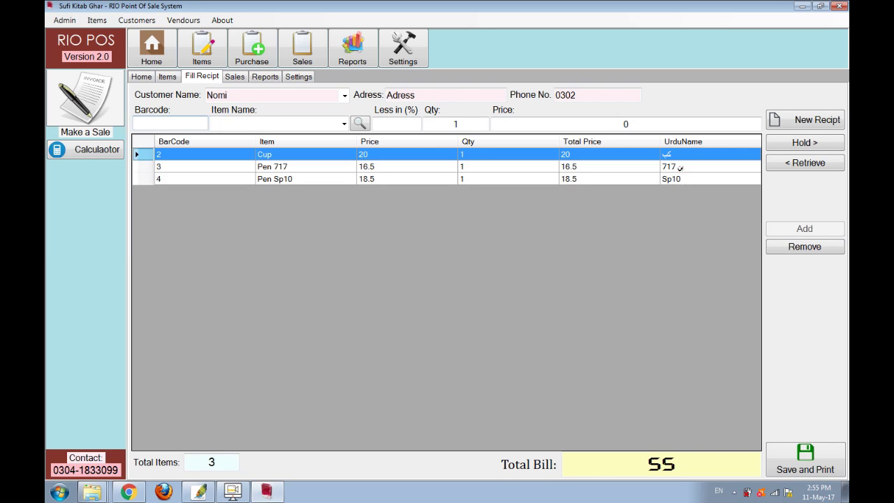
Add the Book item to the receipt by its item name, with quantity 1.
left_click(255, 123)
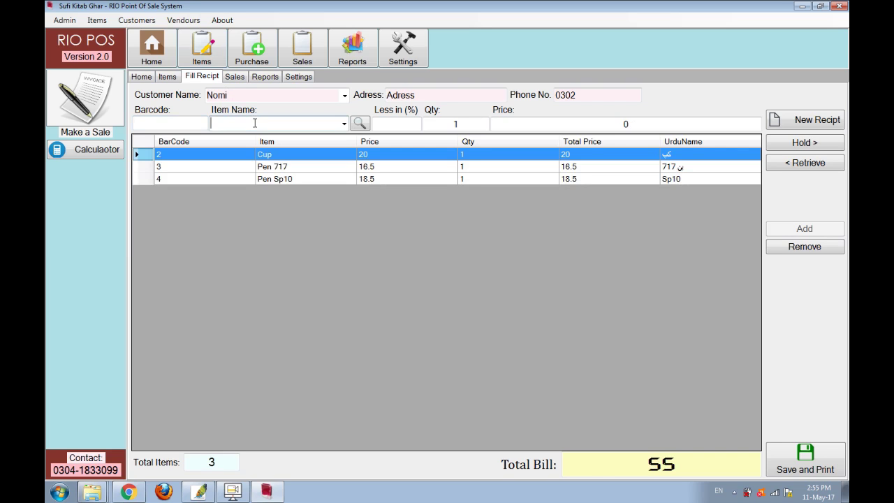
type("b")
key("Down")
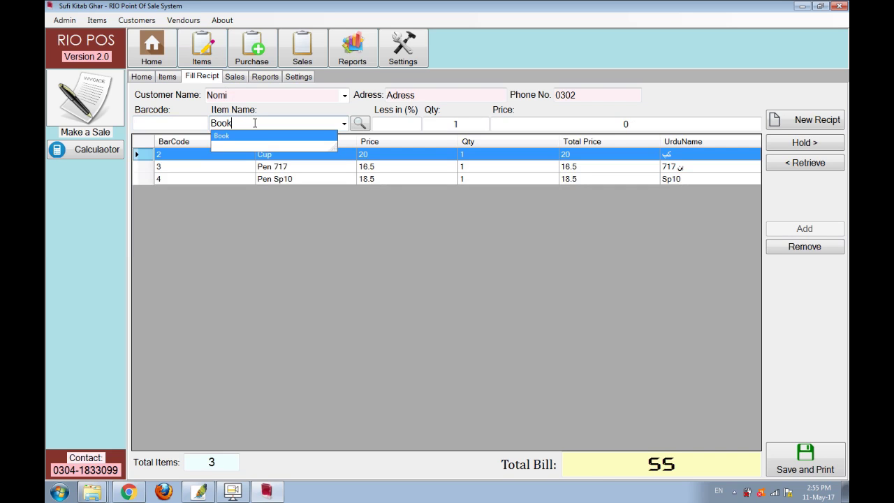
key("Return")
key("Return")
key("Return")
key("Return")
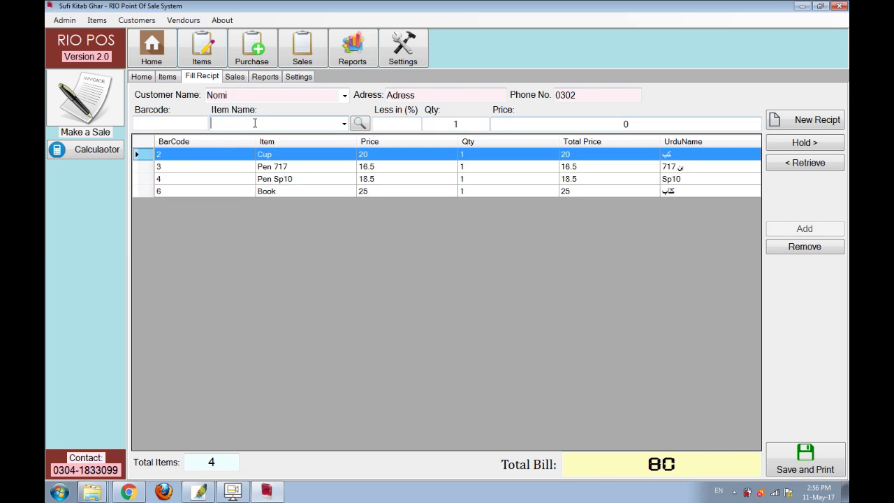
Search the item picker for "poi", choose Pointer Dollar, and add it to the receipt with a 10% discount.
left_click(360, 123)
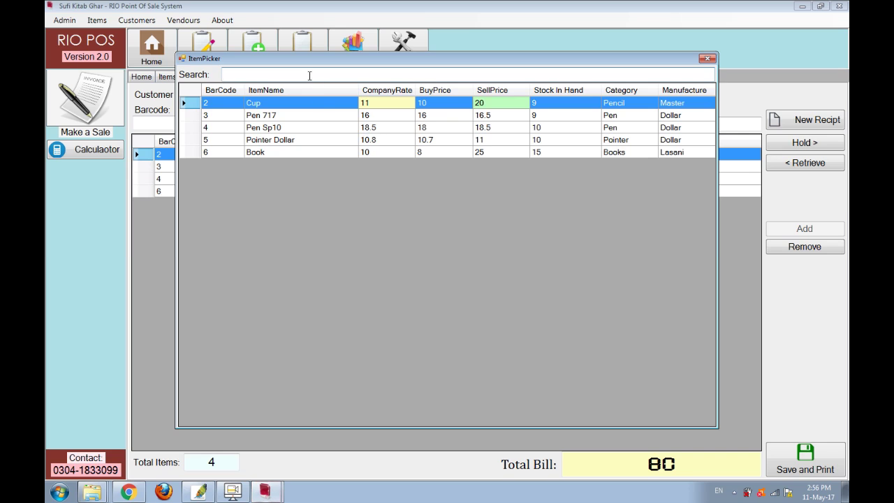
type("poi")
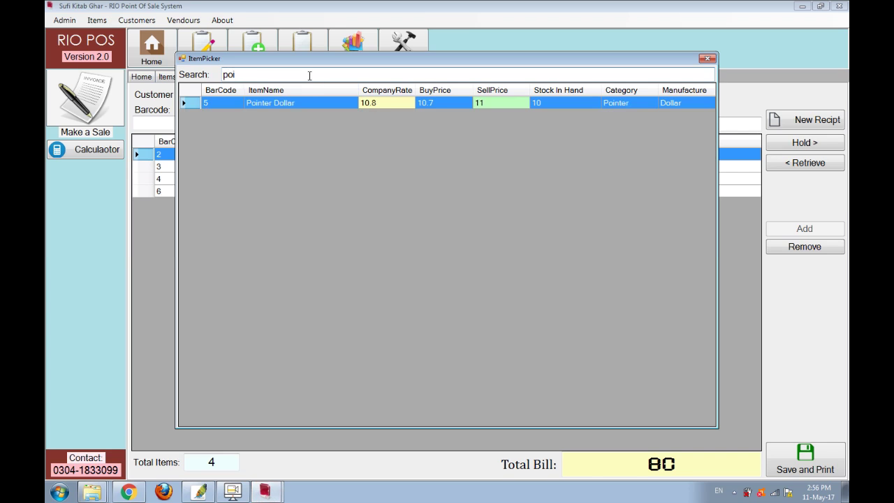
key("Return")
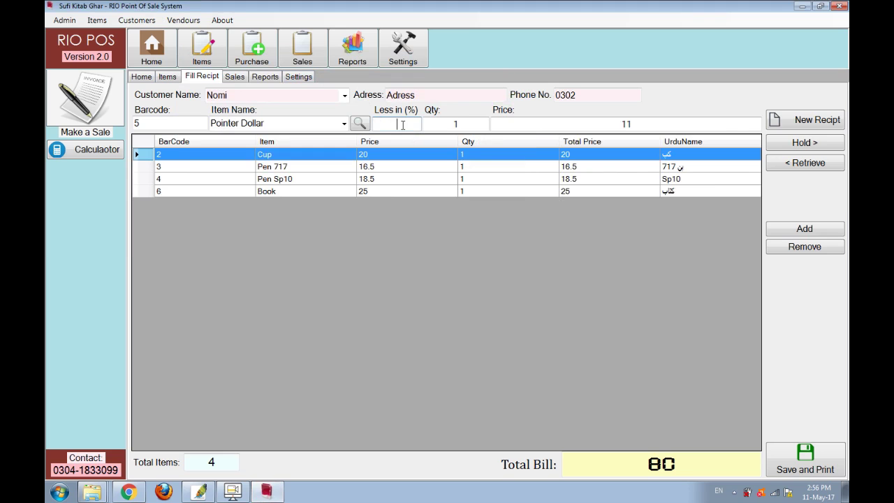
type("10")
key("Tab")
key("Tab")
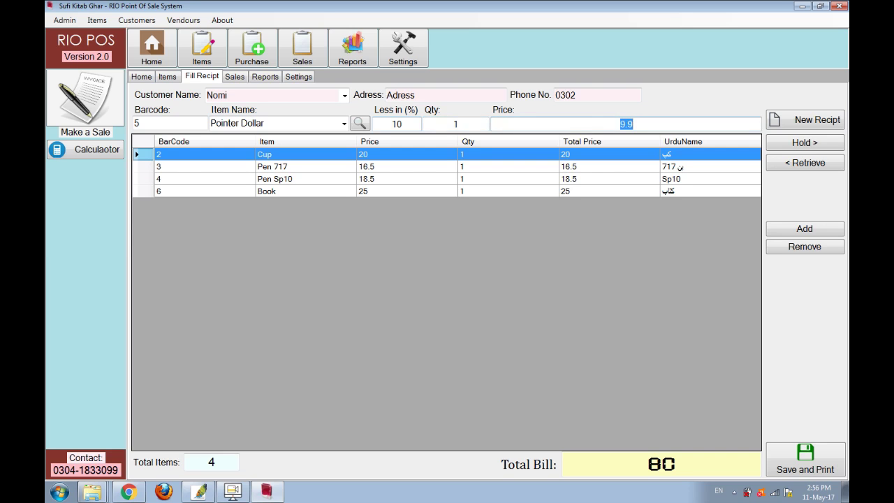
key("Return")
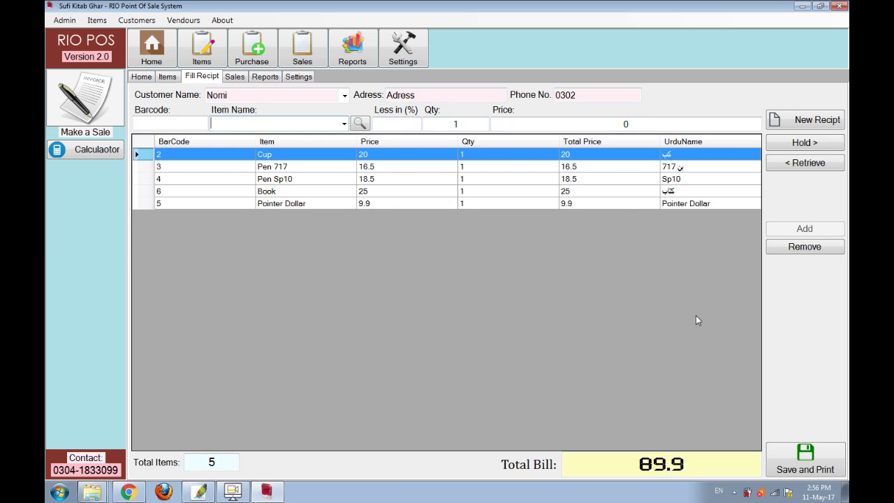
Remove the Pen 717 line from the receipt.
left_click(358, 168)
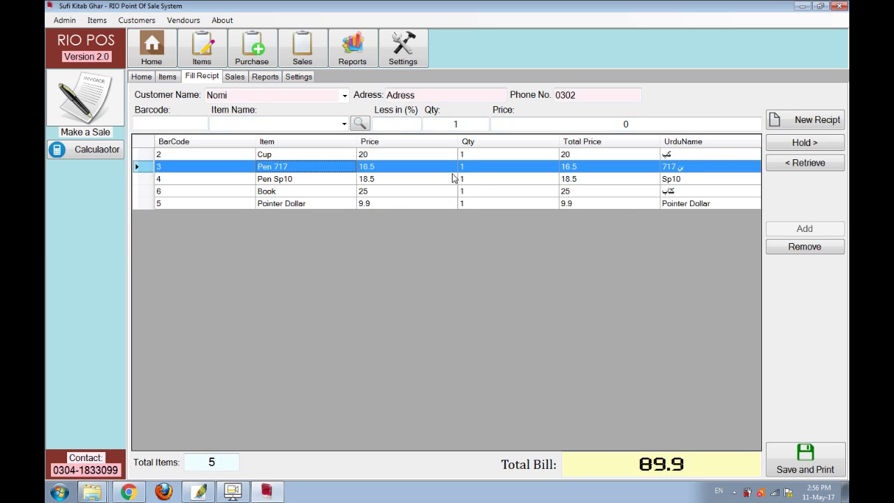
left_click(816, 250)
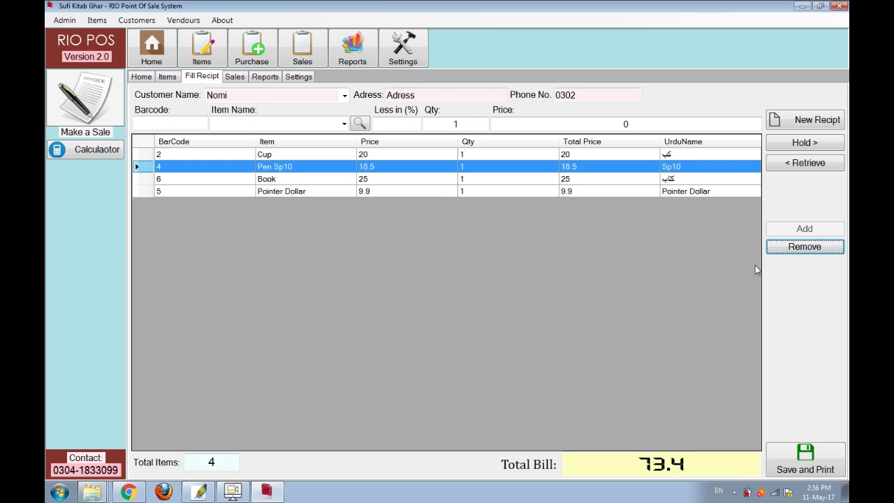
Save and print the receipt with 100 as the received amount, and close the print preview.
left_click(821, 462)
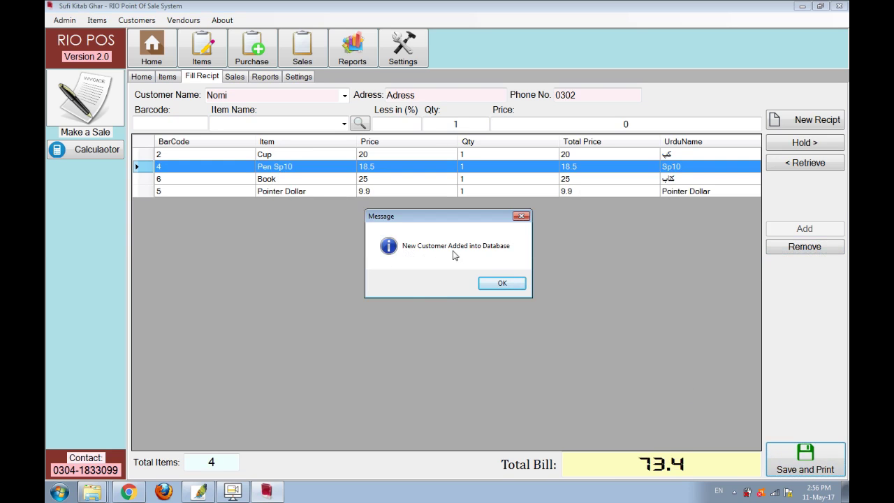
left_click(500, 282)
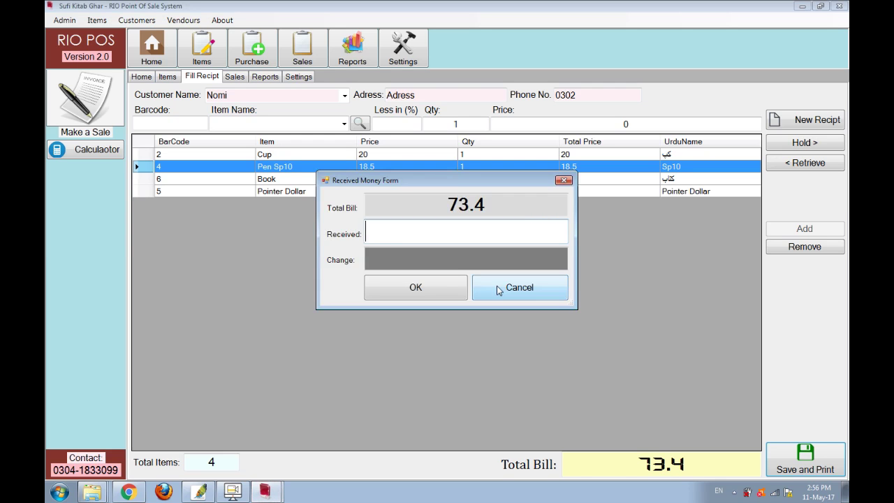
type("100")
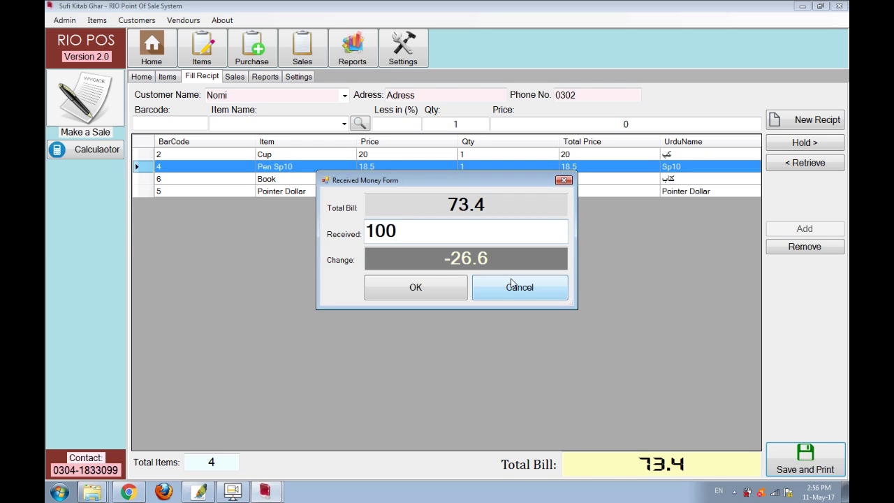
left_click(441, 285)
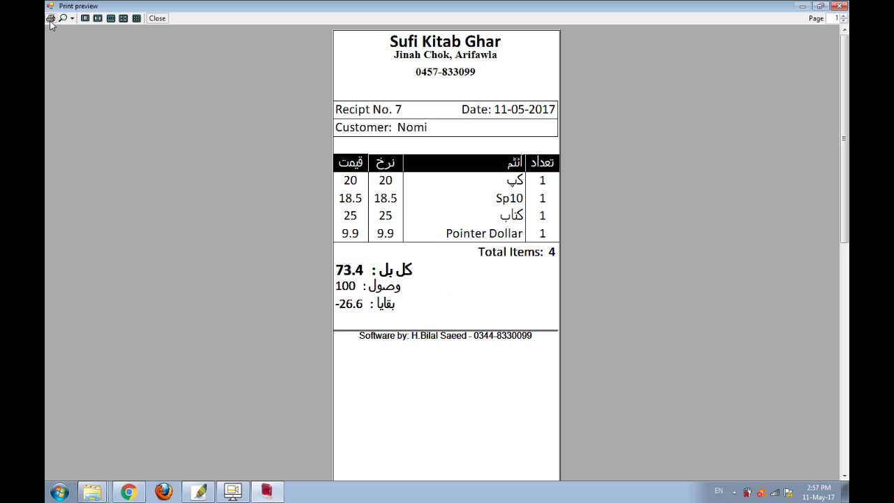
left_click(839, 7)
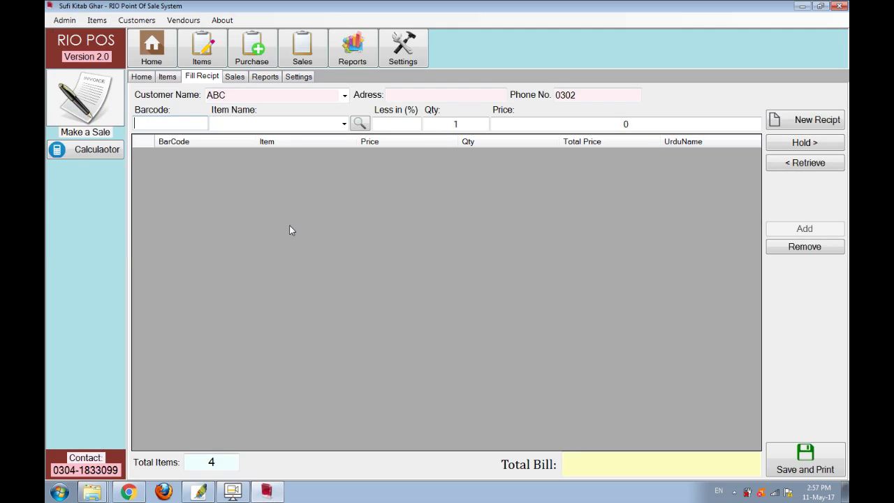
Add the items with barcodes 2, 3 and 4 to a receipt for customer ABC and put it on hold.
left_click(189, 123)
type("2")
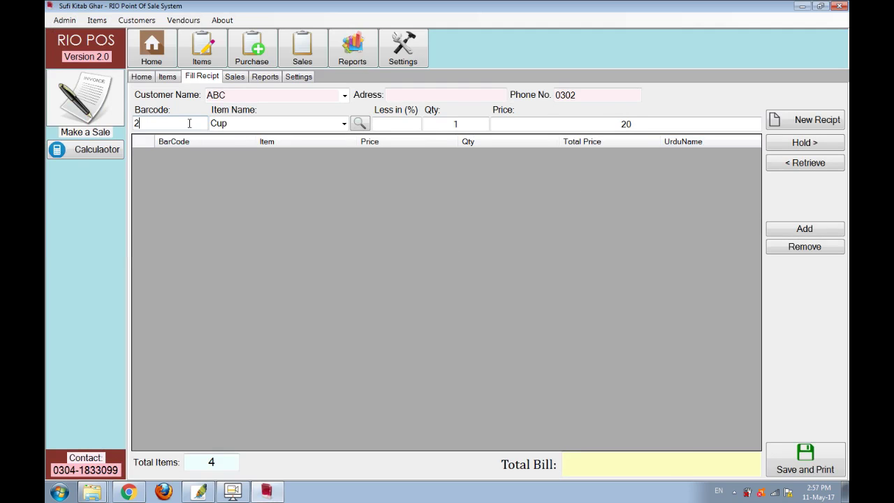
key("Return")
type("3")
key("Return")
type("4")
key("Return")
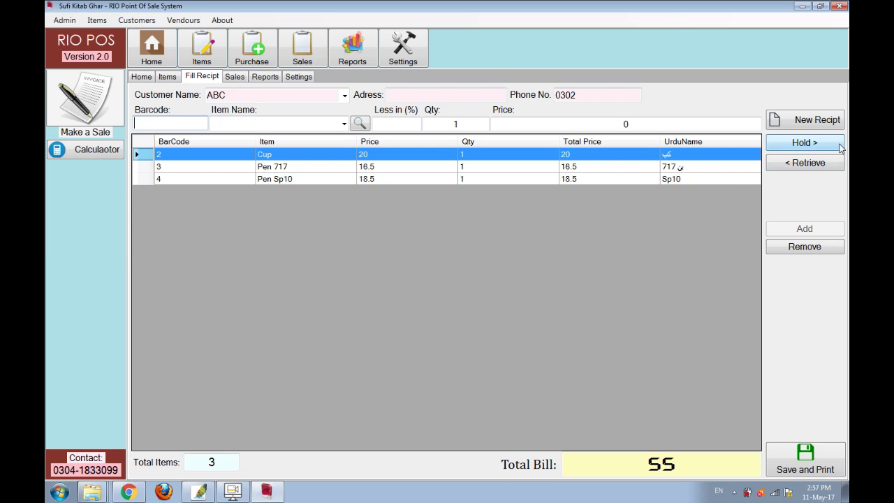
left_click(814, 144)
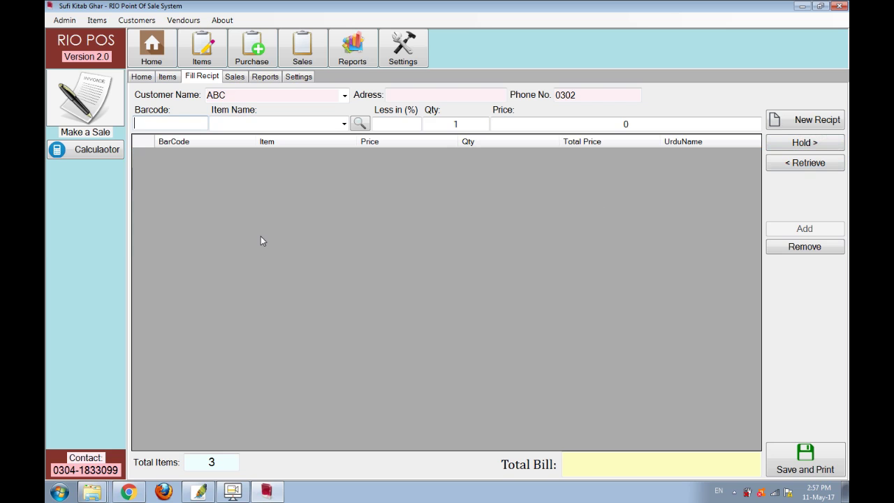
Retrieve the held receipt dated 04-Apr-17 and start a new blank receipt.
left_click(785, 164)
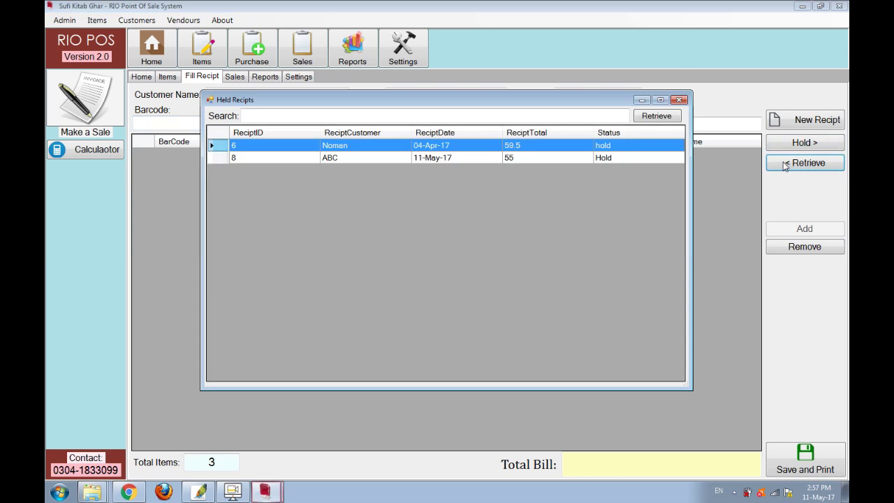
double_click(345, 150)
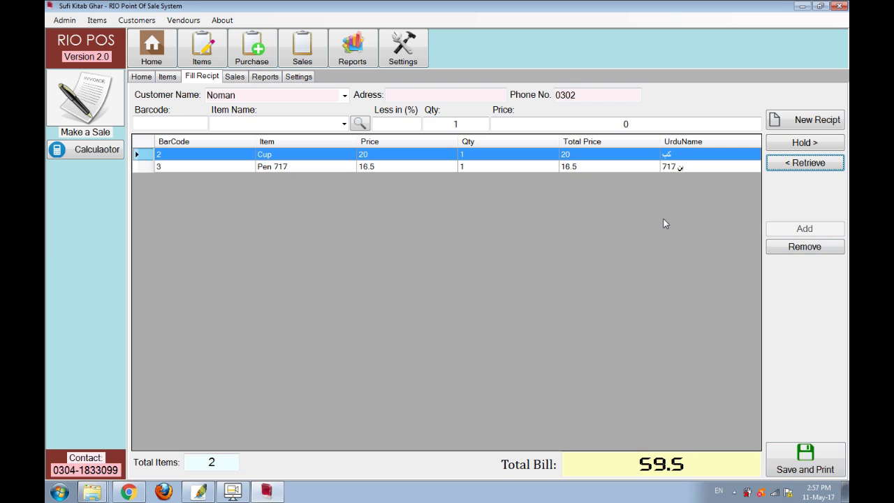
left_click(810, 123)
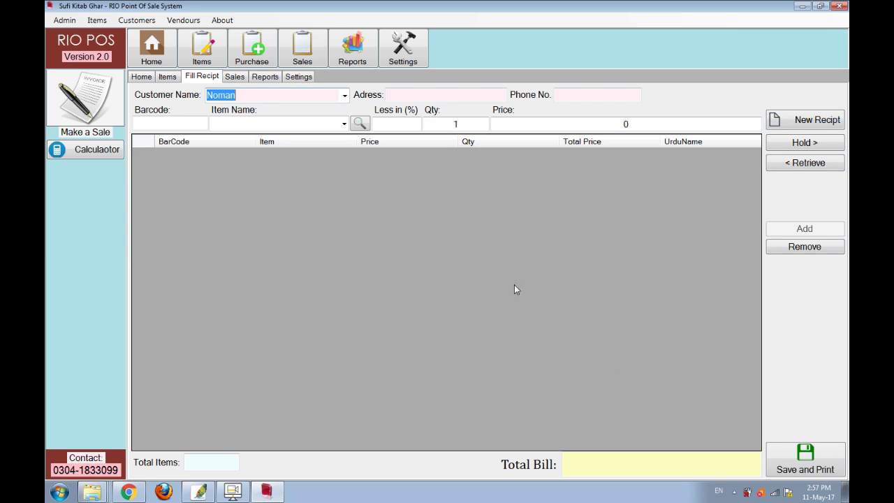
Show the saved sales for the date range 11-Jan-17 to 11-May-17.
left_click(232, 78)
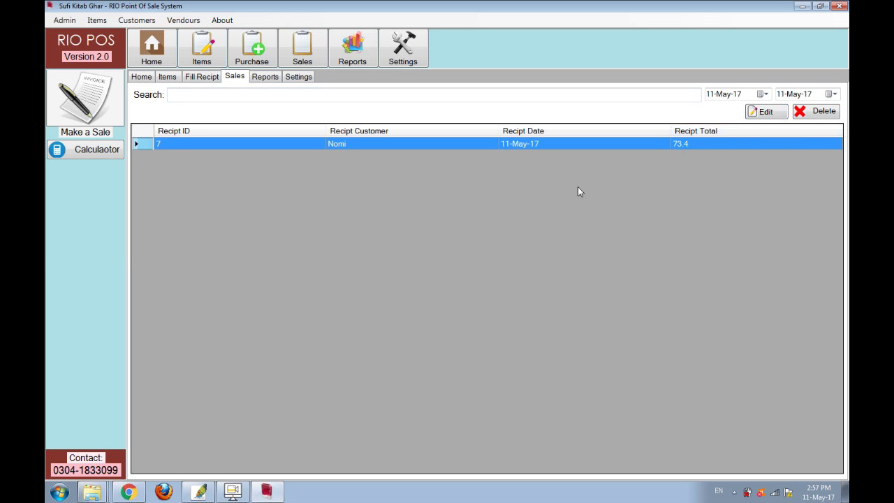
left_click(761, 93)
left_click(763, 111)
left_click(720, 126)
left_click(663, 220)
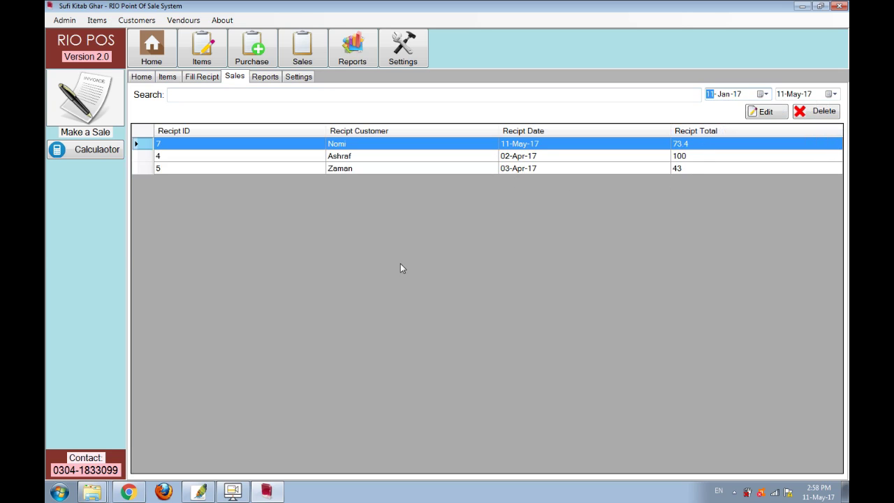
Open the saved receipt dated 11-May-17, set its Book quantity to 3, and discard the edit by starting a new blank receipt.
double_click(345, 151)
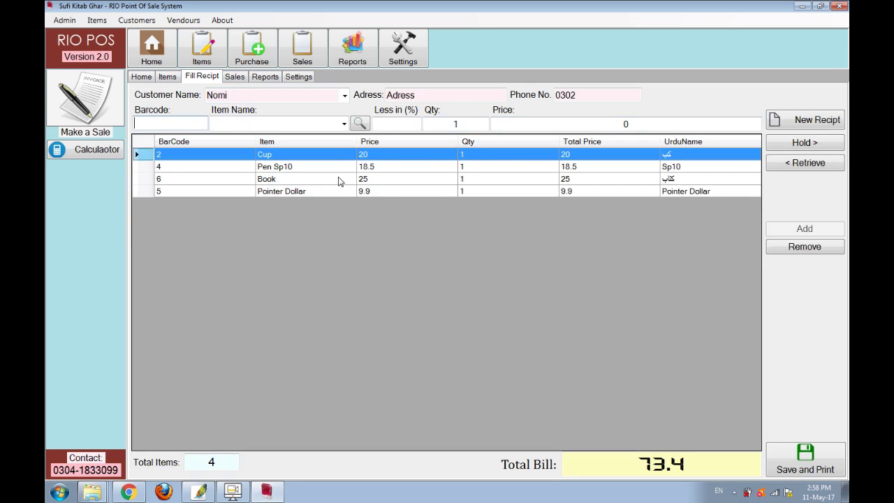
left_click(300, 180)
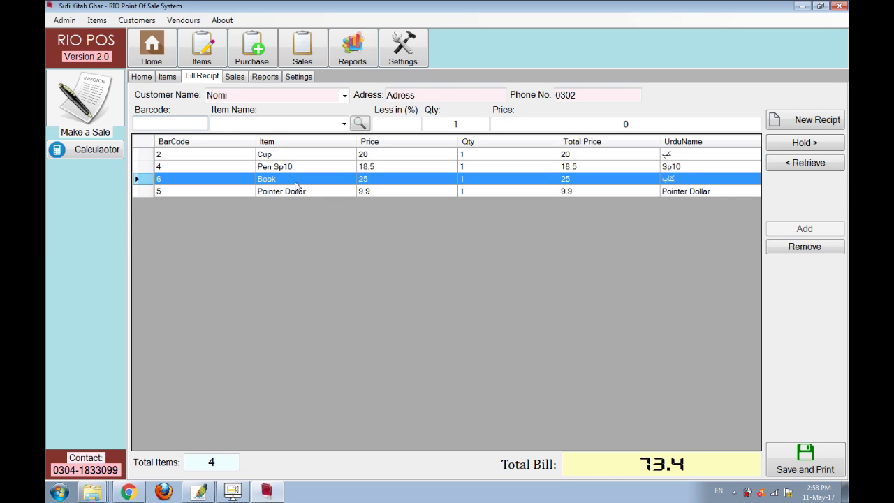
left_click(458, 123)
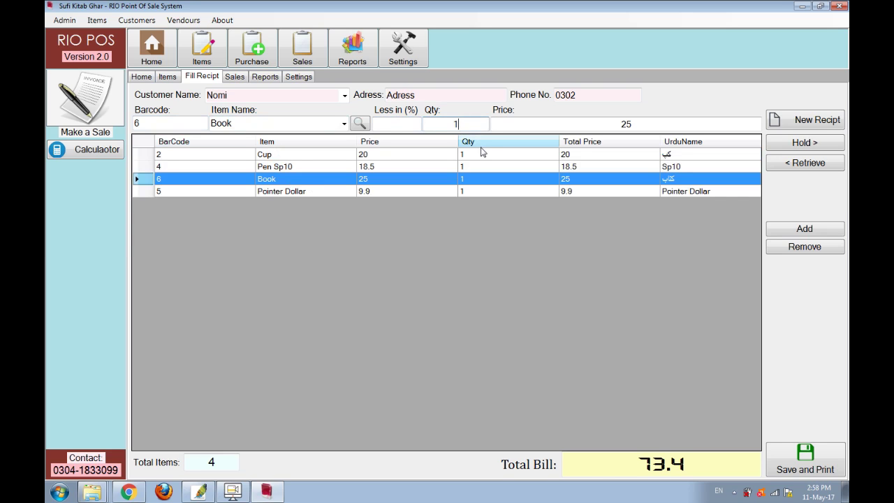
key("Return")
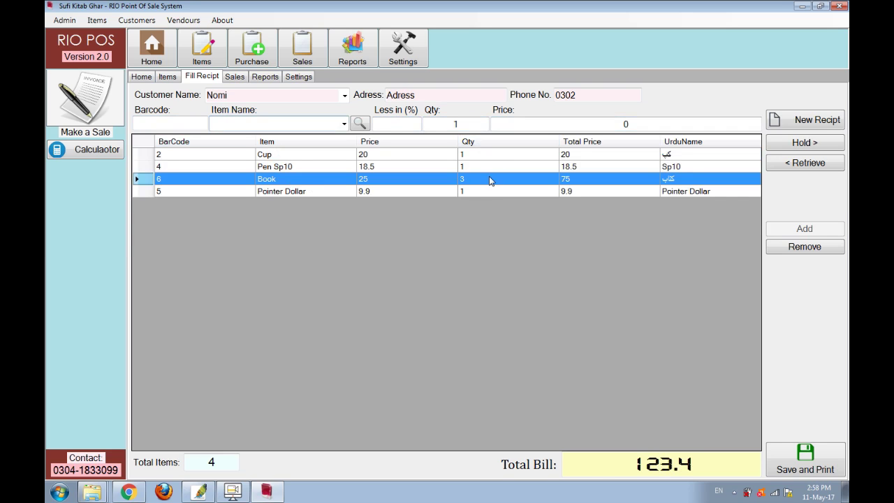
left_click(391, 169)
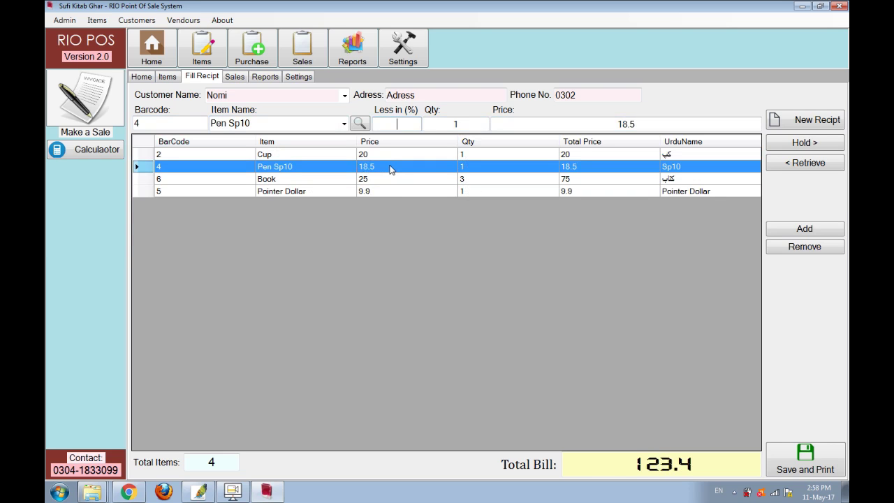
left_click(786, 124)
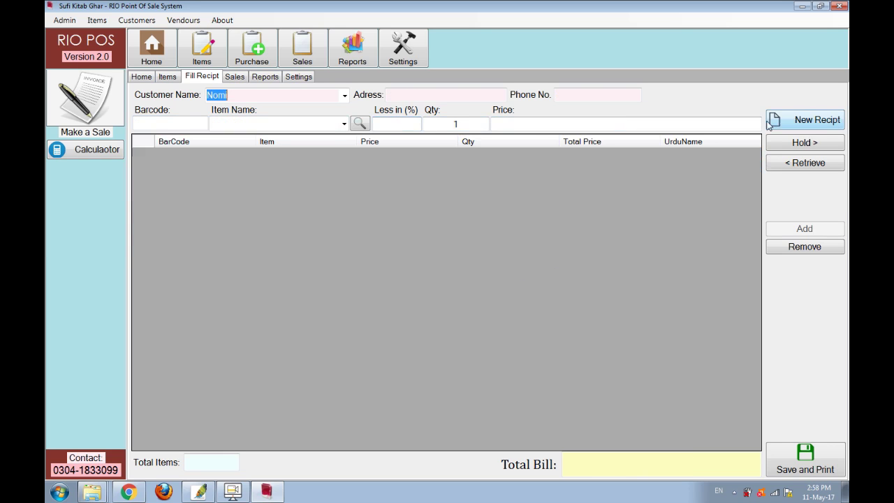
Start deleting the saved receipt dated 02-Apr-17 from the sales list and decline the deletion.
left_click(236, 79)
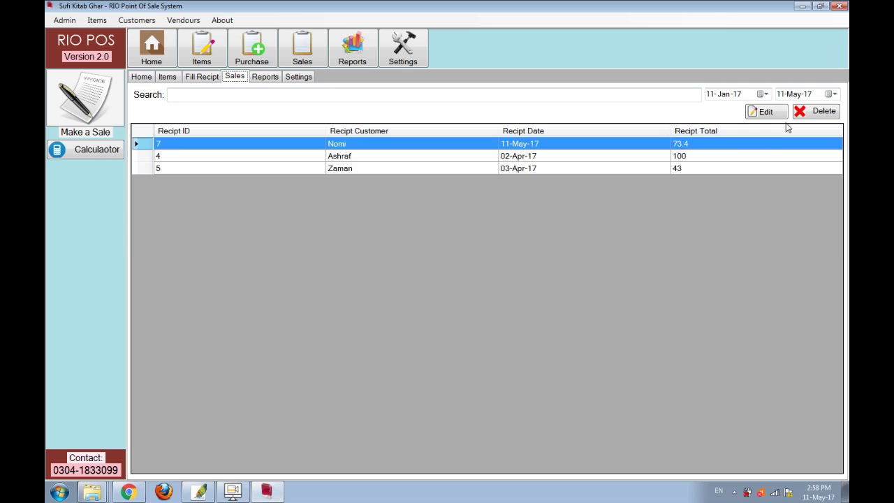
left_click(707, 159)
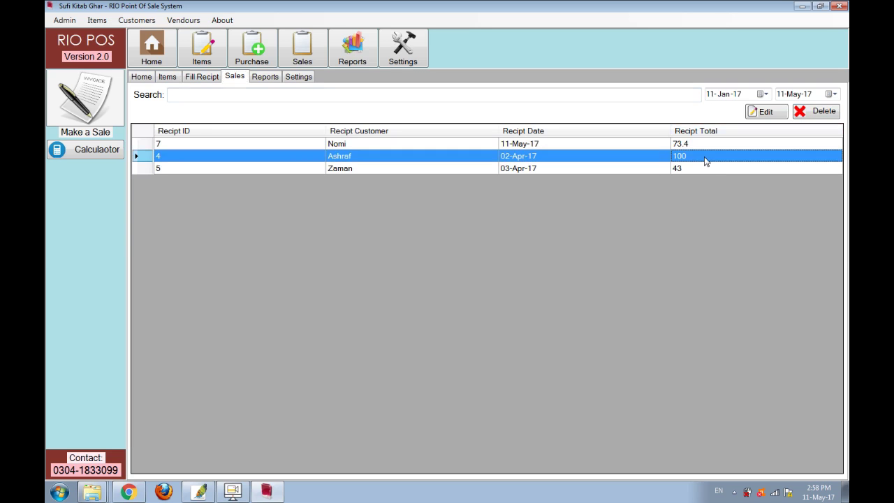
left_click(815, 111)
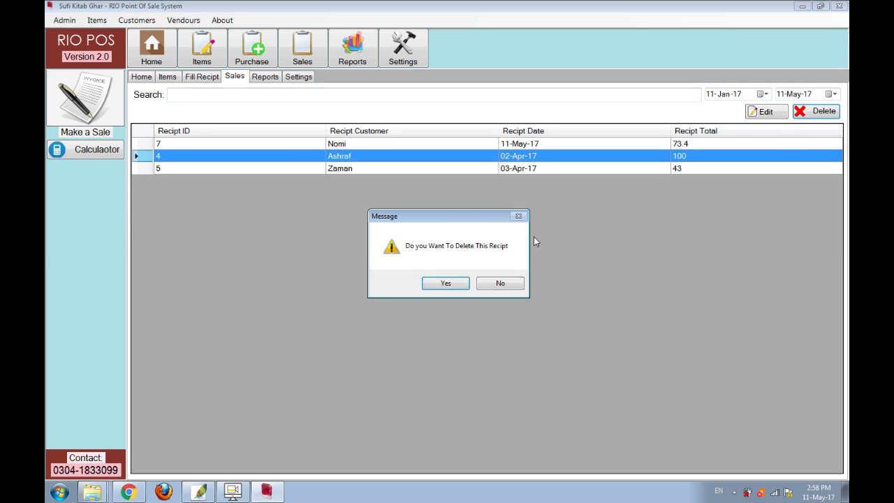
left_click(500, 284)
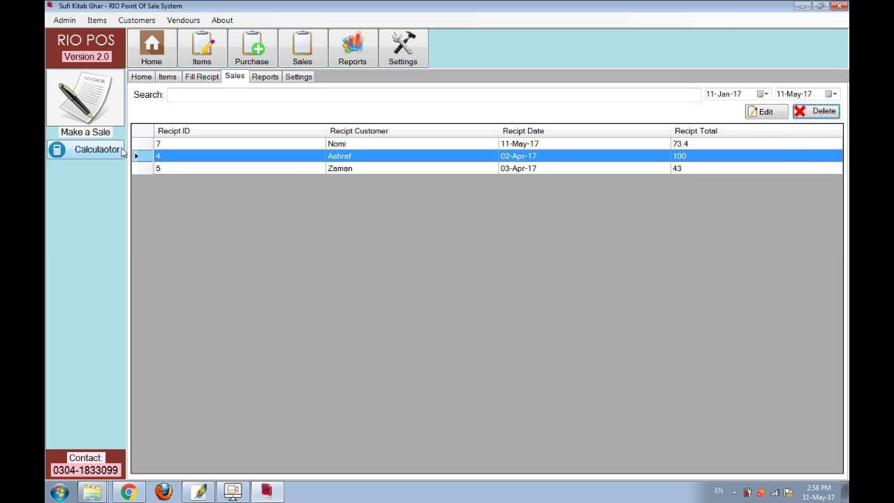
Show the report of total profit for all time, followed by total profit between two dates for 11-May-17.
left_click(265, 78)
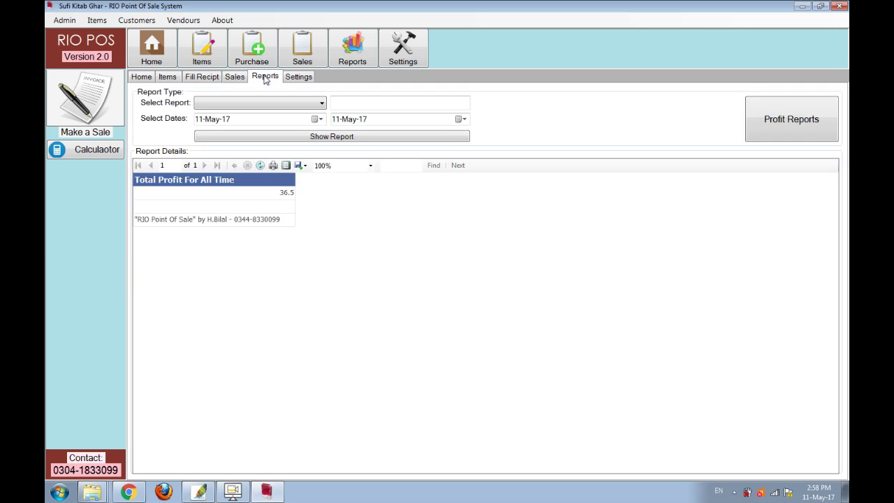
left_click(323, 104)
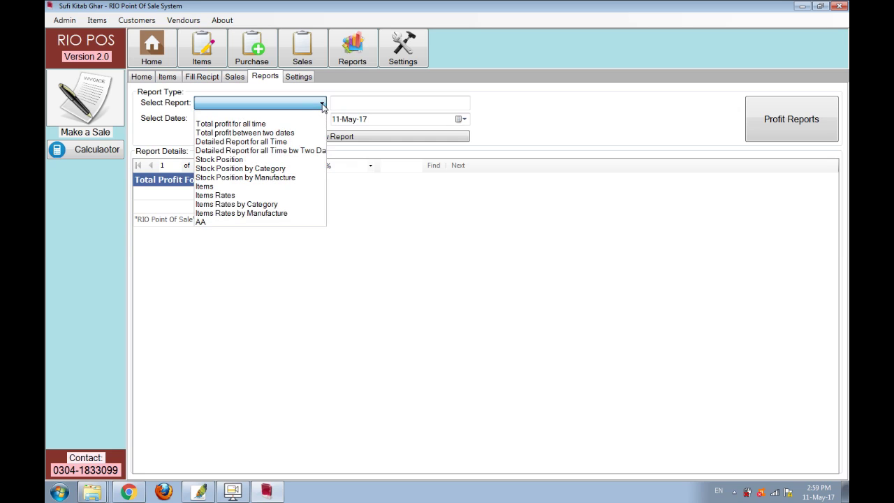
left_click(304, 124)
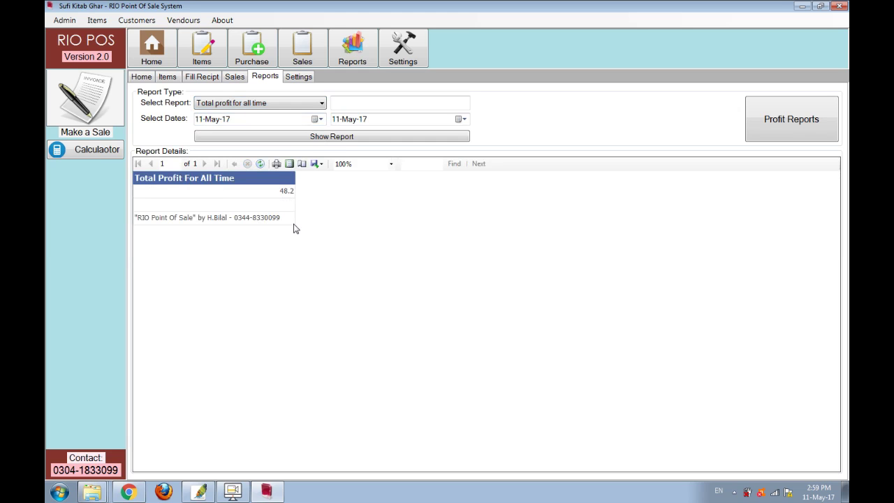
left_click(295, 104)
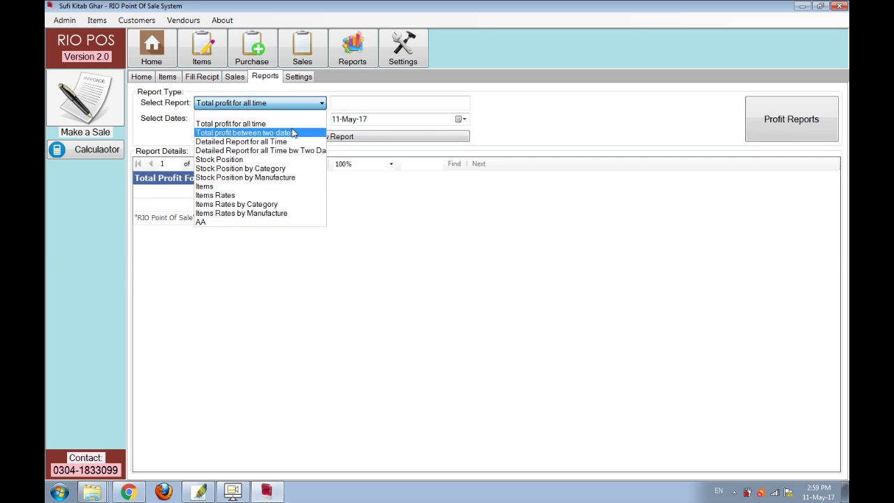
left_click(293, 133)
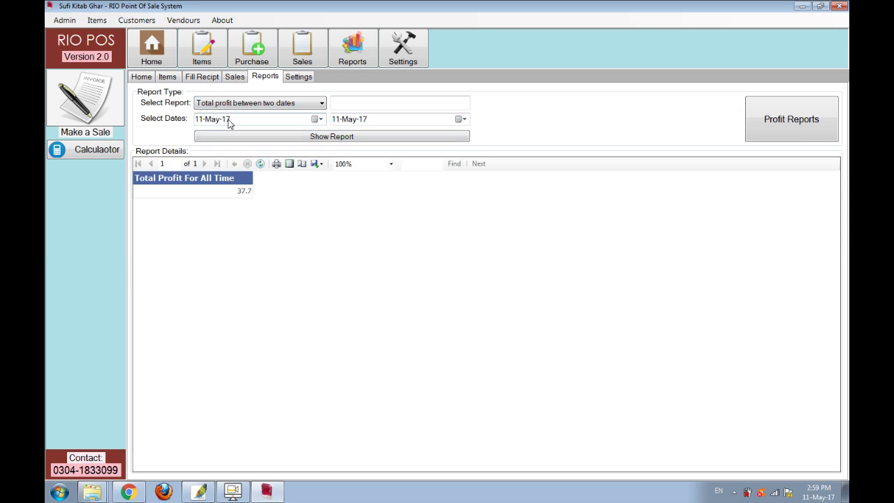
Show the detailed report for all time, followed by the detailed report between two dates for 11-May-17.
left_click(323, 105)
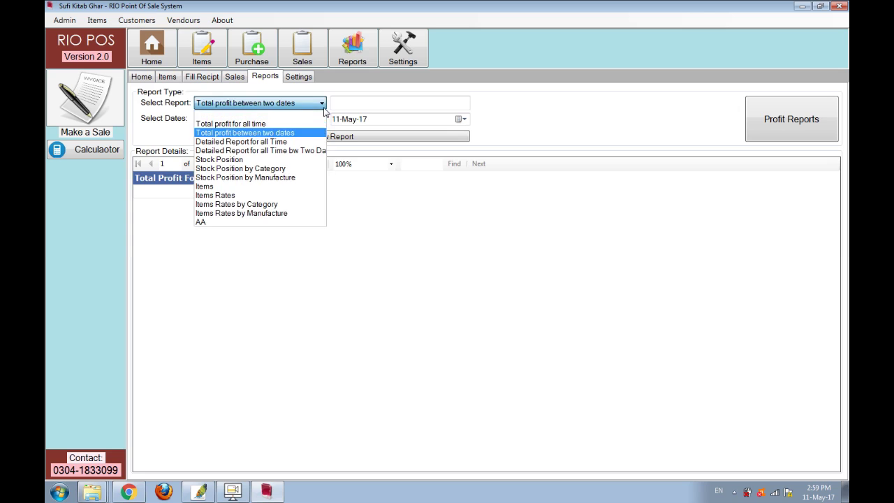
left_click(310, 142)
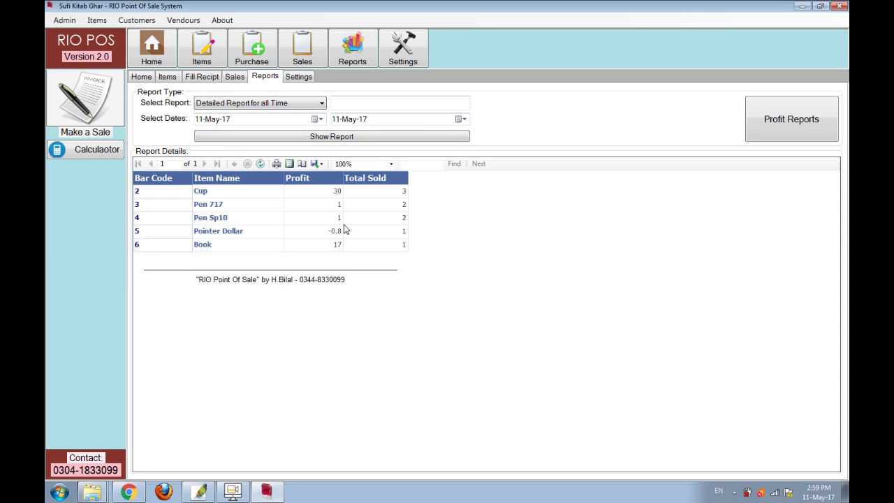
left_click(309, 105)
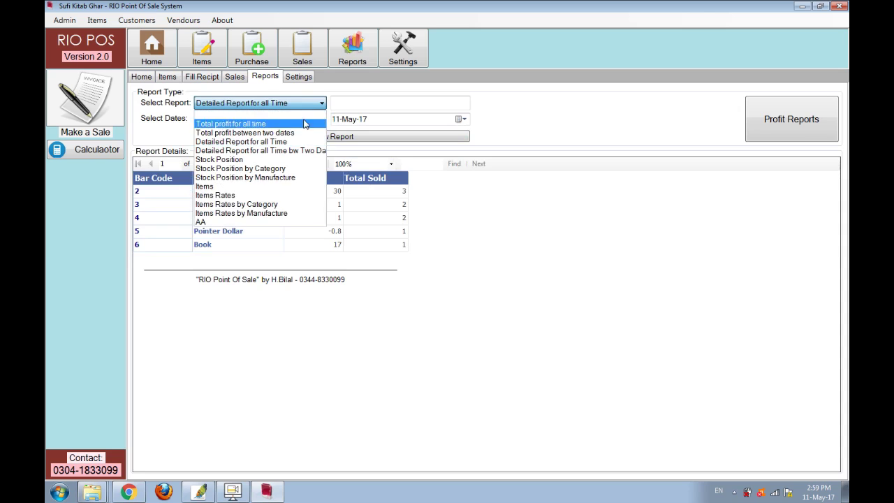
left_click(305, 151)
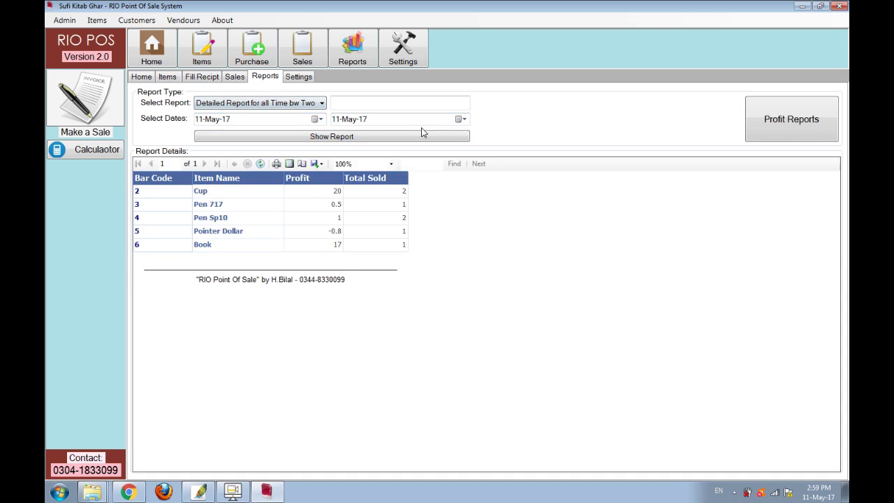
Show the Stock Position report, followed by Stock Position by Category for the Pen category.
left_click(303, 104)
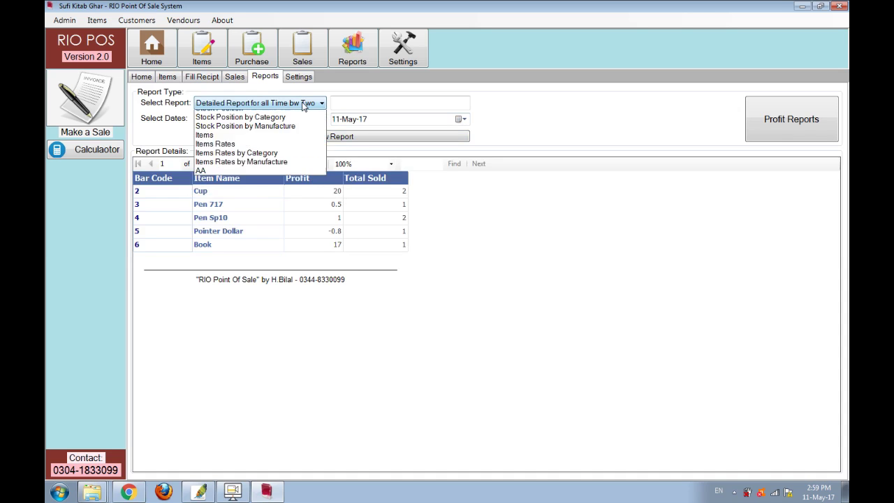
left_click(295, 163)
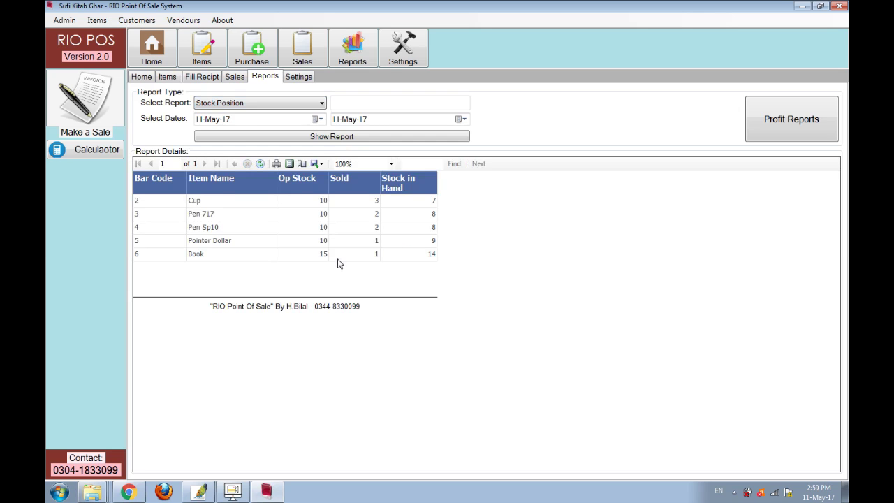
left_click(302, 108)
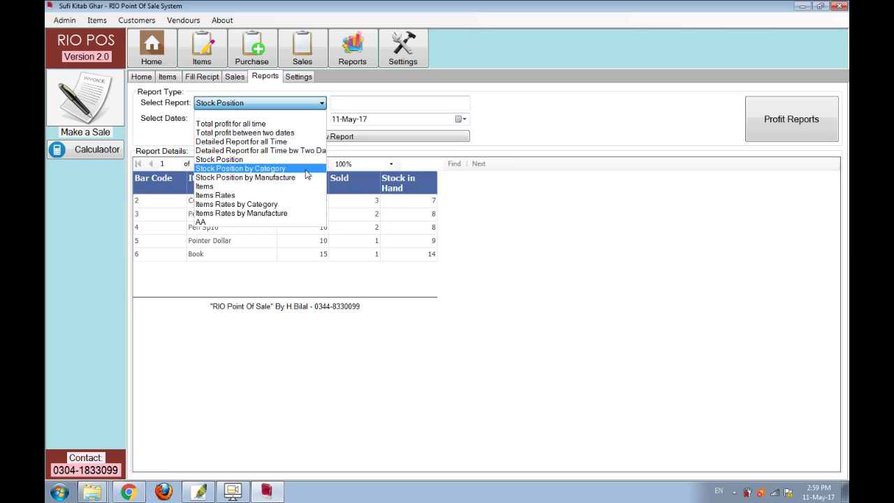
left_click(279, 169)
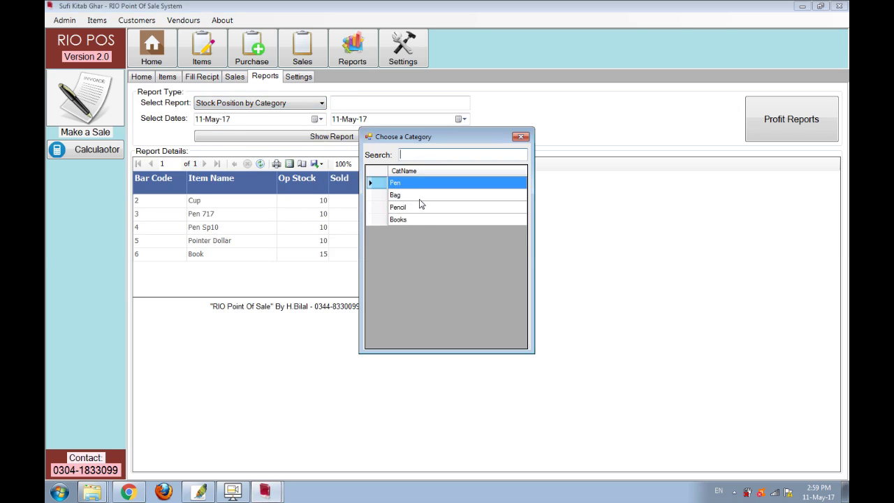
type("pen")
key("Return")
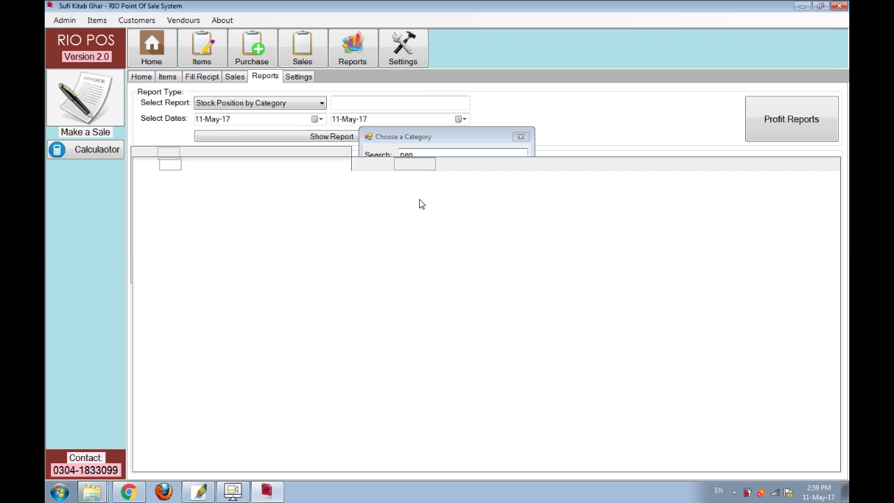
Show the Stock Position by Manufacture report for the manufacturer Lasani.
left_click(294, 105)
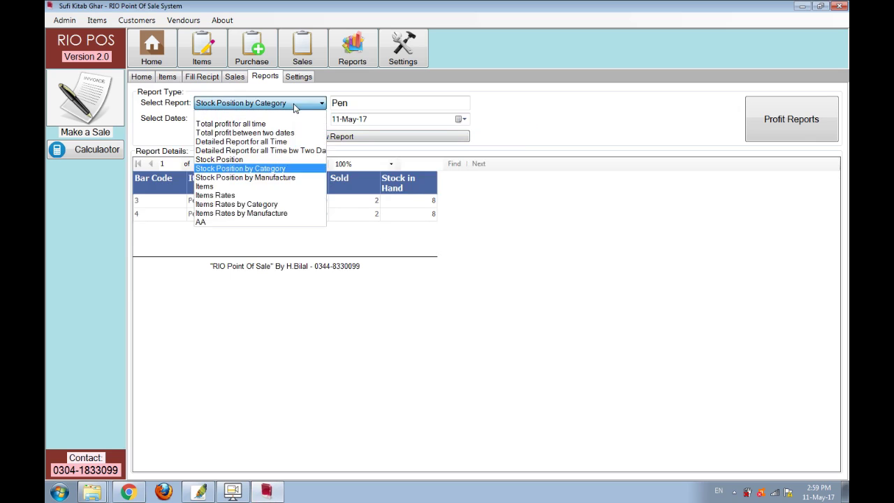
left_click(285, 182)
type("las")
key("Return")
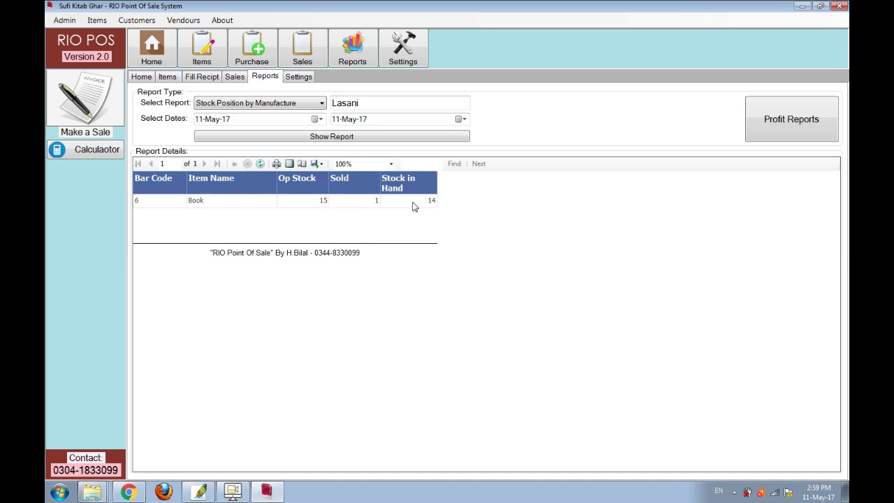
Show the Items report, followed by Items Rates by Category for the Bag category.
left_click(292, 104)
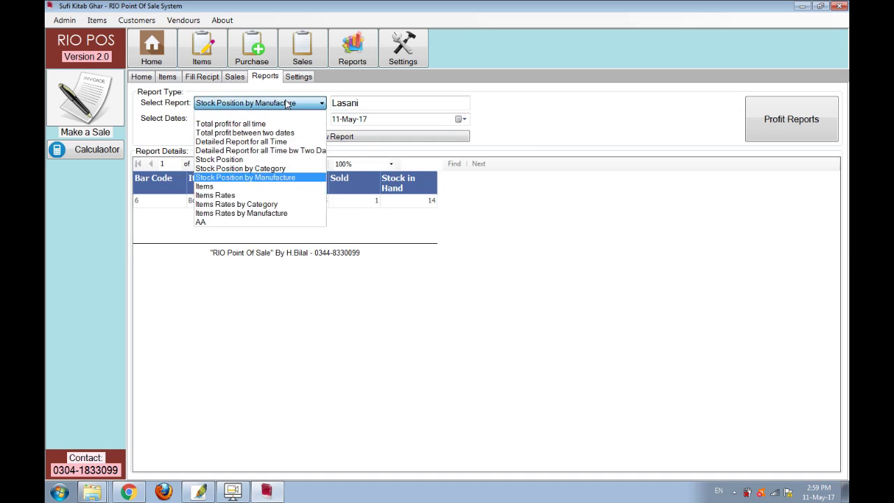
left_click(276, 187)
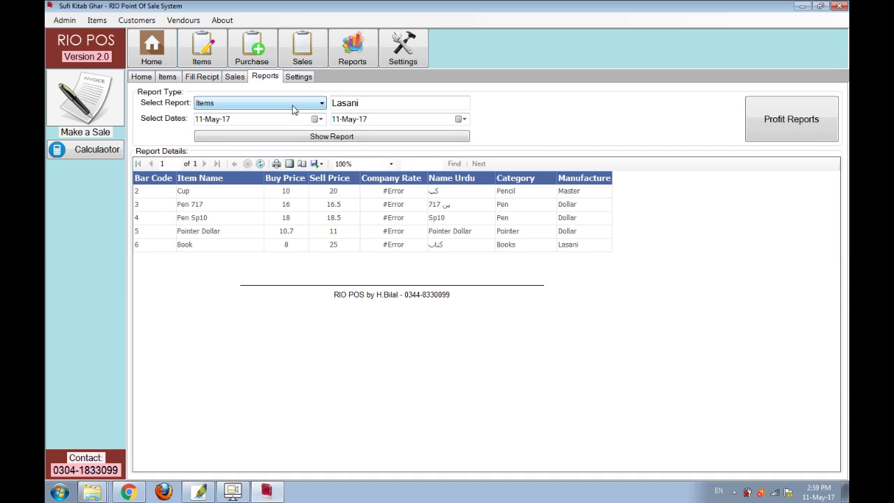
left_click(293, 106)
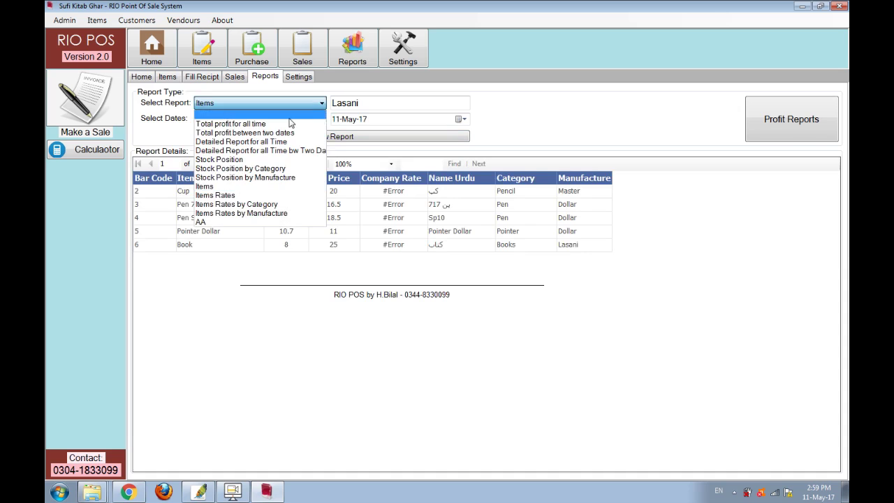
left_click(291, 204)
key("Down")
key("Return")
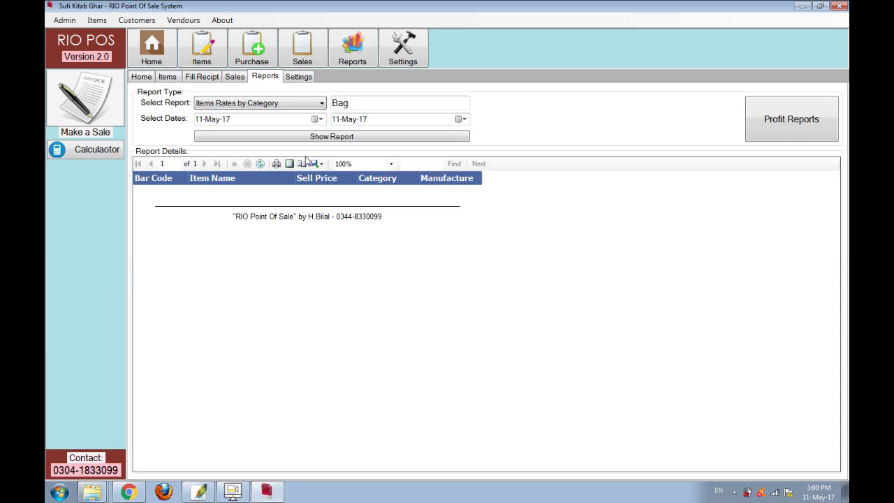
Show the Items Rates by Manufacture report for the manufacturer Lasani.
left_click(293, 106)
left_click(298, 215)
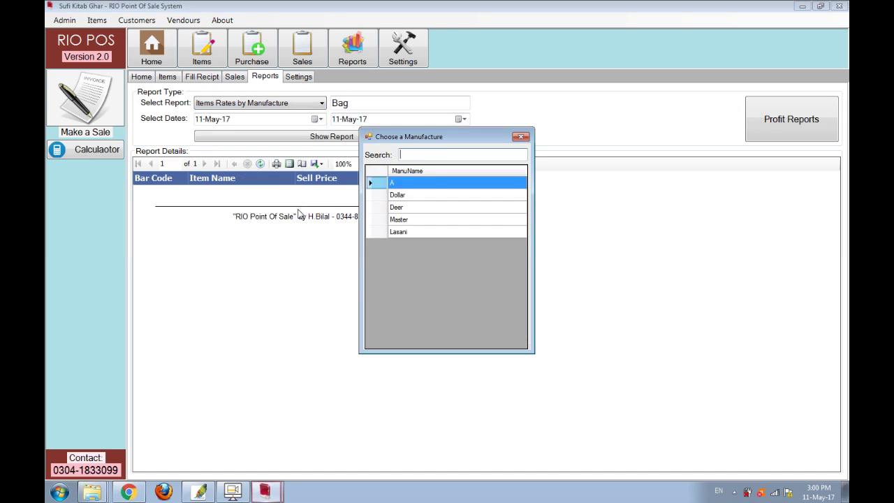
key("Down")
key("Down")
key("Down")
key("Down")
key("Return")
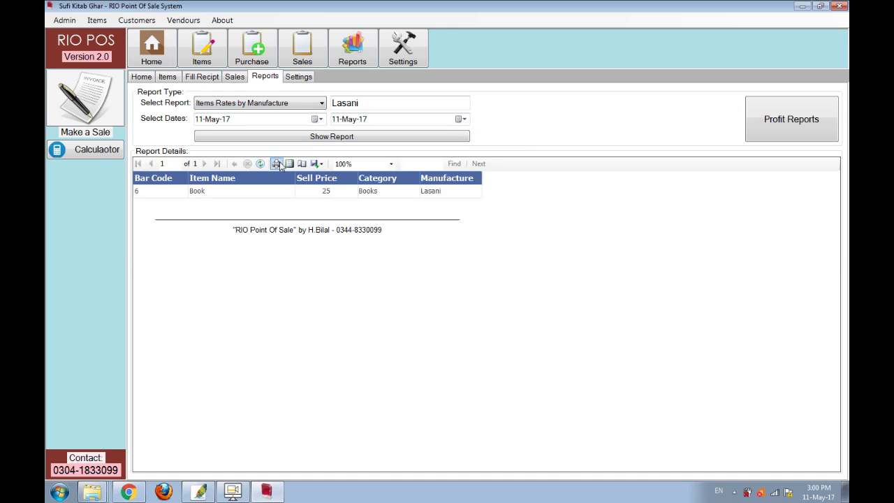
left_click(301, 105)
left_click(385, 264)
Open the Profit Report window and show the Date Wise profit for 11-May-17.
left_click(788, 122)
left_click_drag(457, 122, 239, 129)
left_click(272, 161)
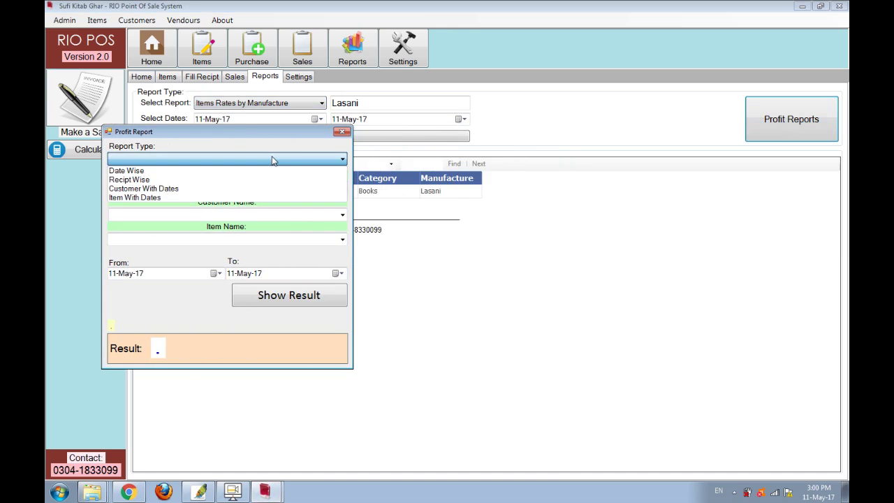
left_click(272, 170)
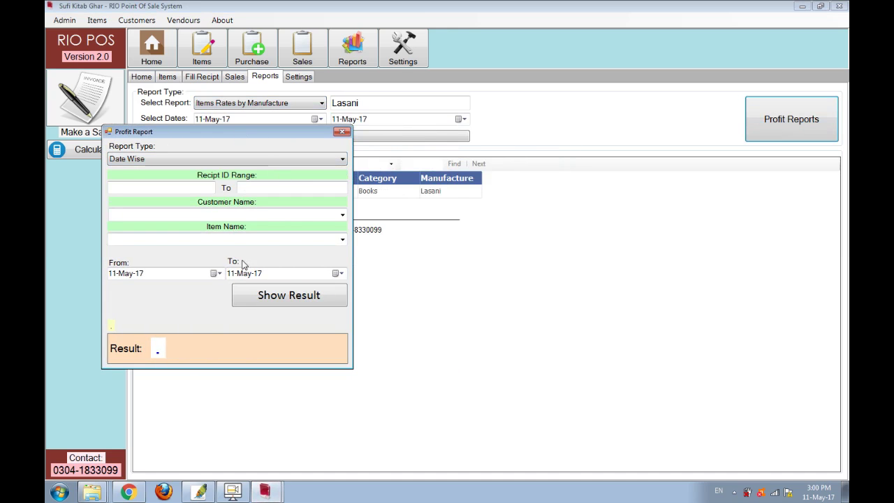
left_click(262, 295)
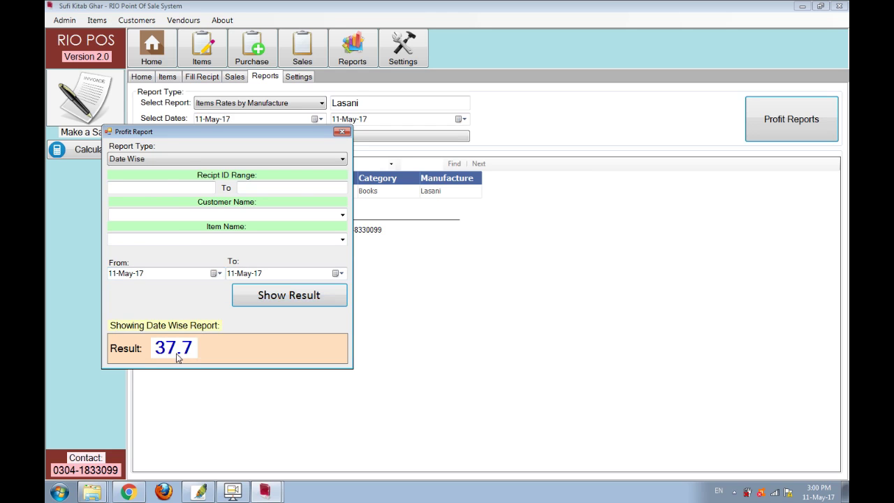
Show the Recipt Wise profit for the receipt ID range 7 to 7.
left_click(186, 159)
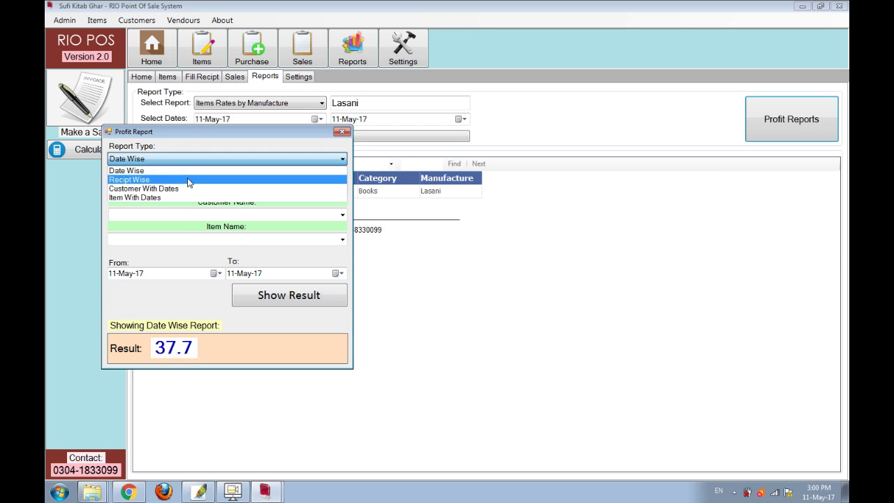
left_click(188, 180)
left_click(181, 186)
type("7")
key("Tab")
type("7")
left_click(289, 295)
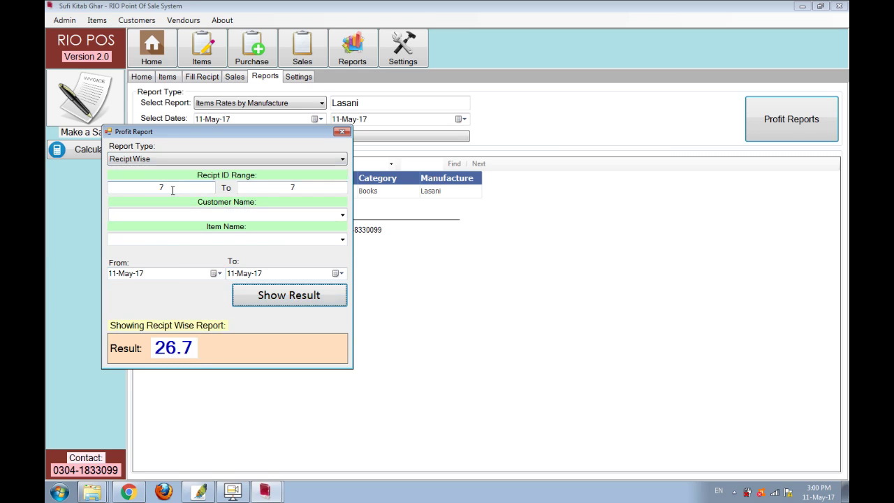
Show the Customer With Dates profit for the second customer in the list on 11-May-17.
left_click(281, 160)
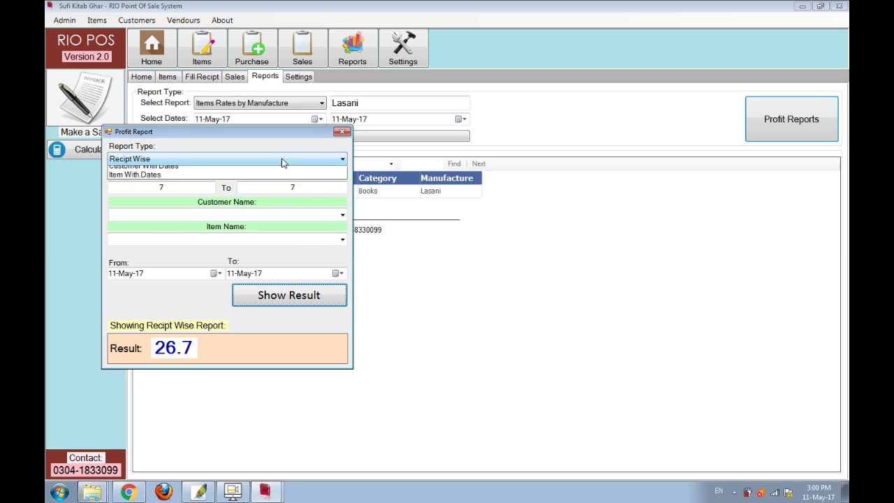
left_click(238, 188)
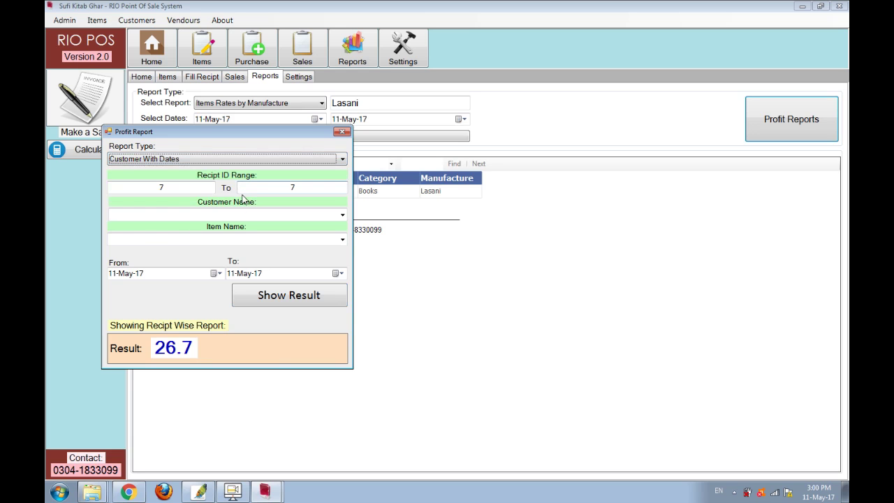
left_click(341, 214)
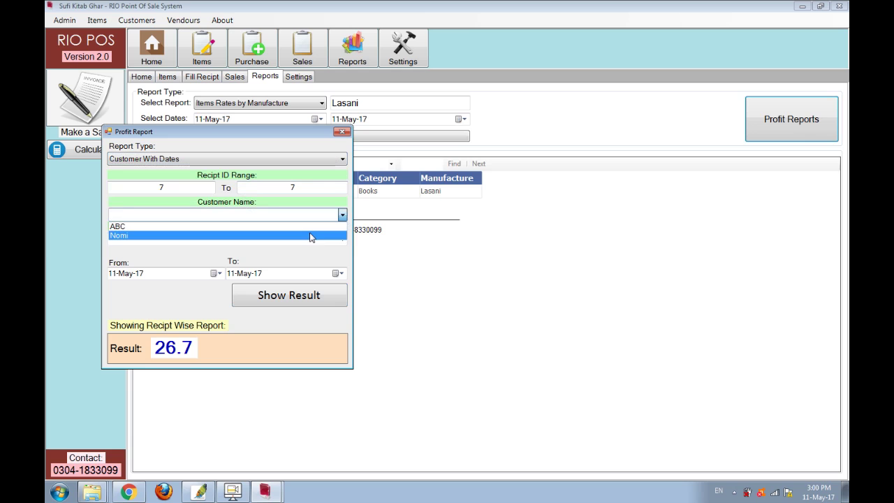
left_click(311, 235)
left_click(255, 305)
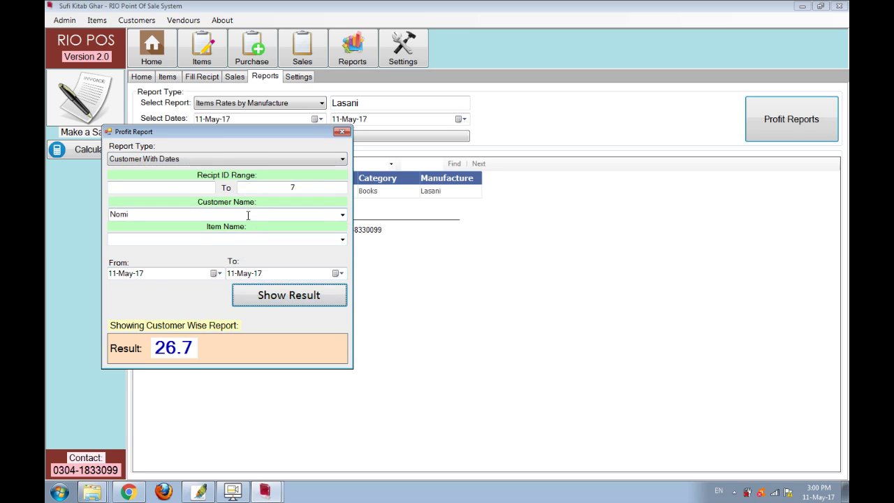
Show the Item With Dates profit for the item Book on 11-May-17, and close the Profit Report window.
left_click(241, 160)
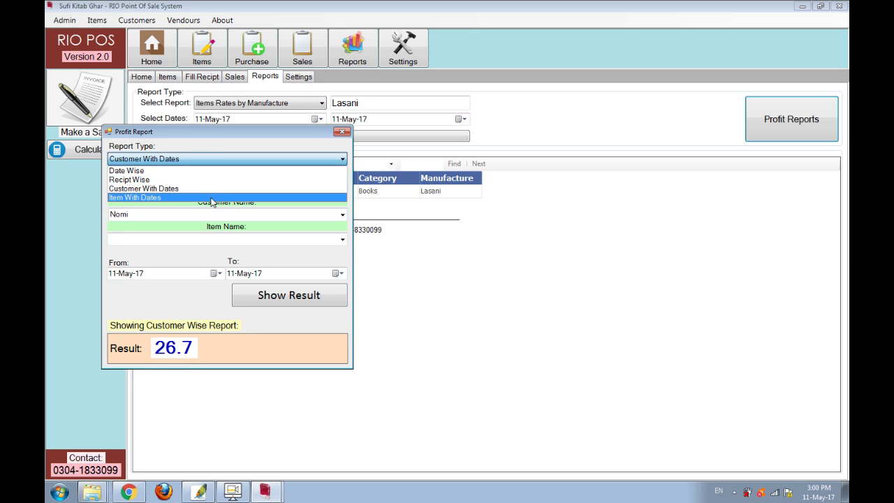
left_click(211, 200)
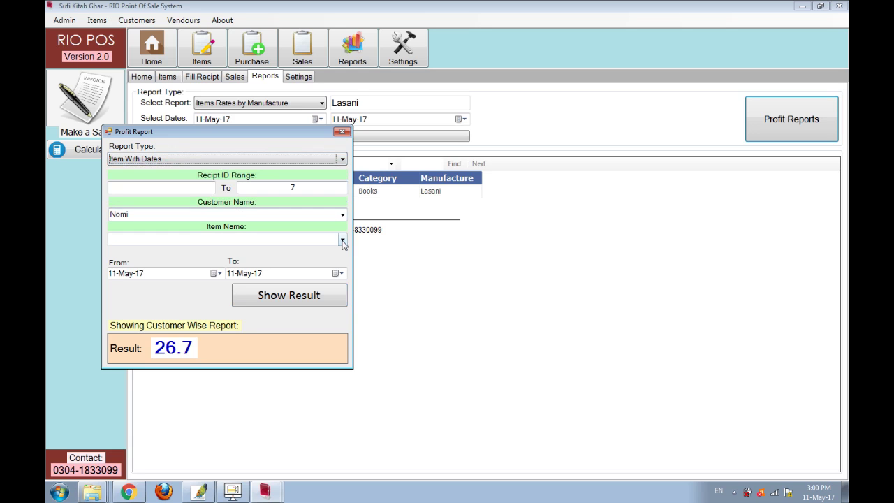
left_click(314, 241)
type("B")
key("Down")
key("Return")
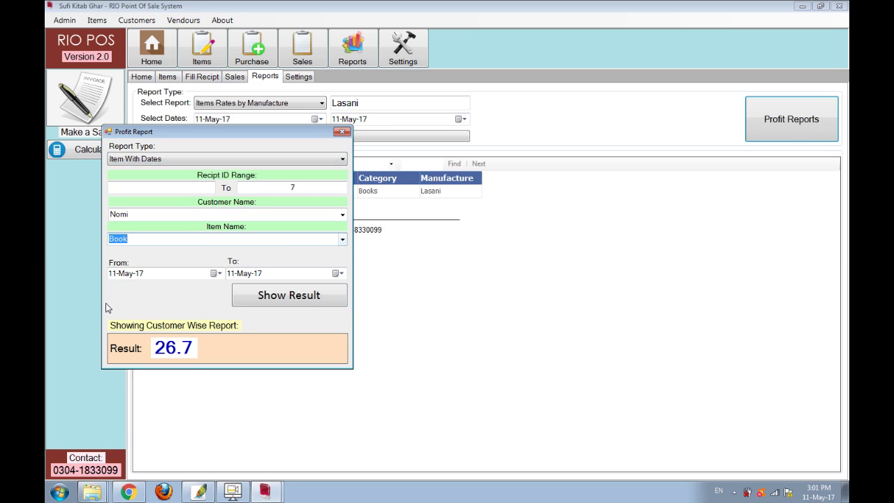
left_click(299, 296)
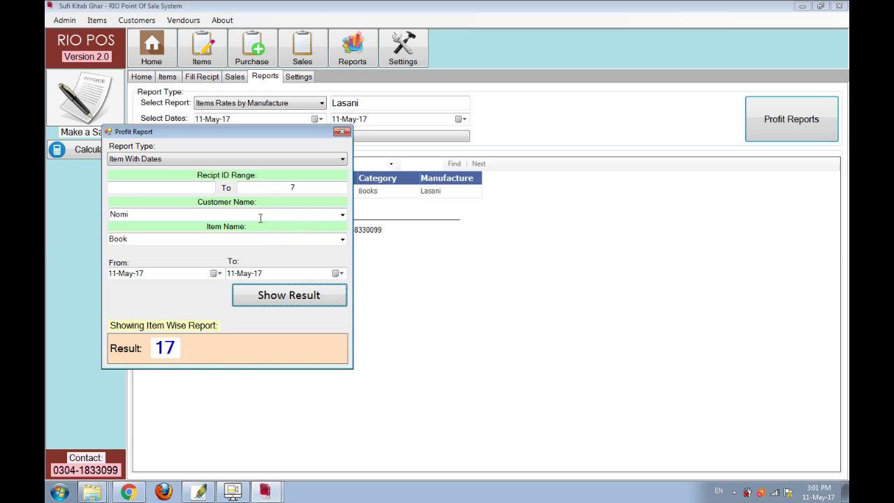
left_click(342, 132)
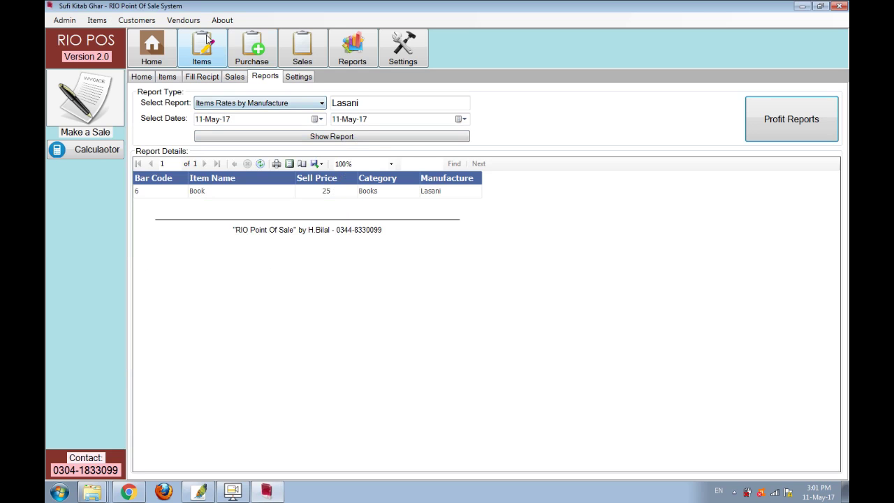
View the second customer's details in the Customers list without editing them, and search the list by the start of that customer's name.
left_click(136, 23)
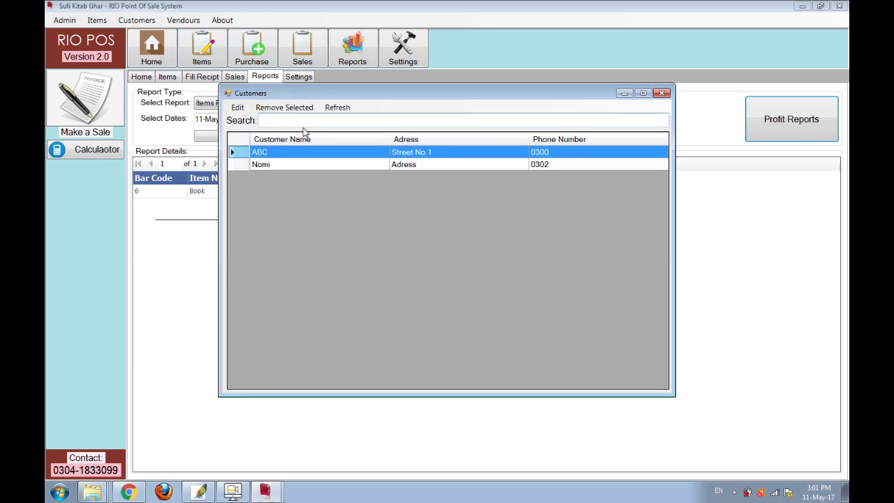
left_click(282, 163)
left_click(237, 107)
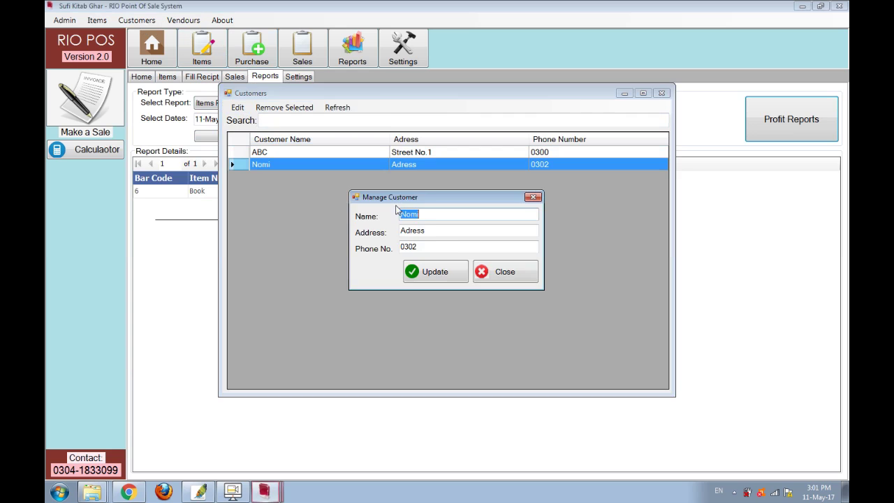
left_click(501, 273)
left_click(334, 118)
type("nom")
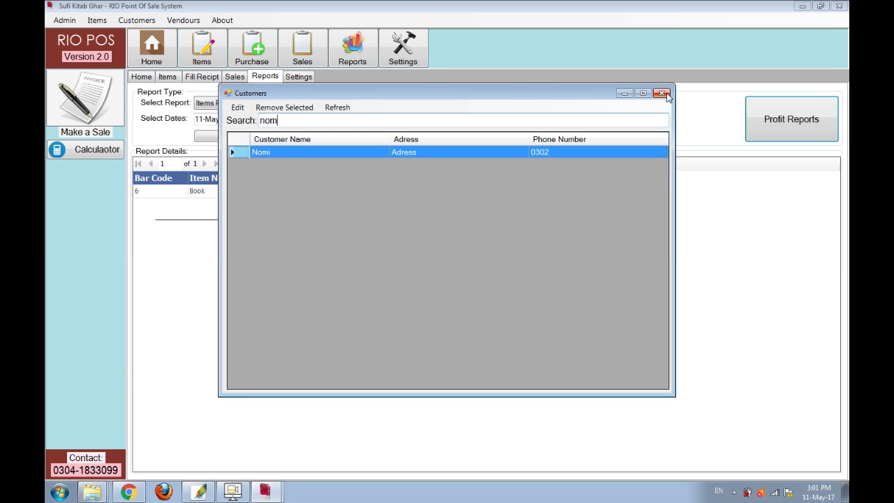
left_click(661, 92)
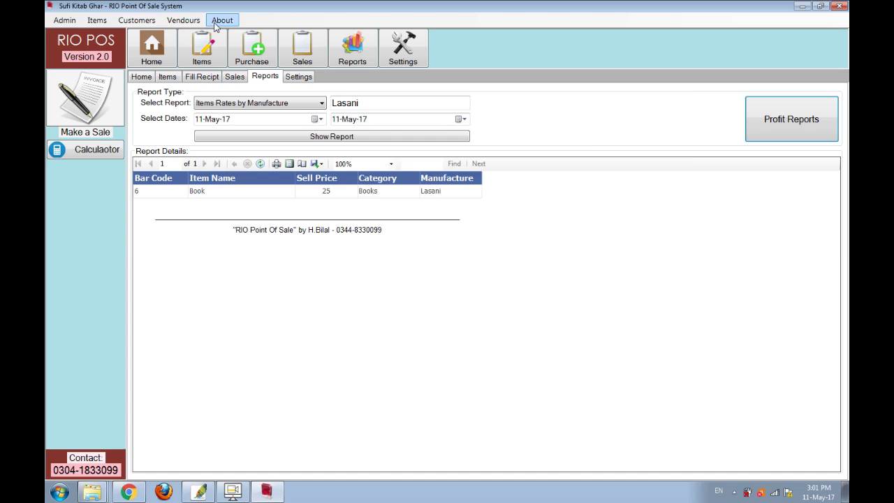
View the details of vendor Ven01 in the Vendours Data list without editing them, and close the list.
left_click(198, 23)
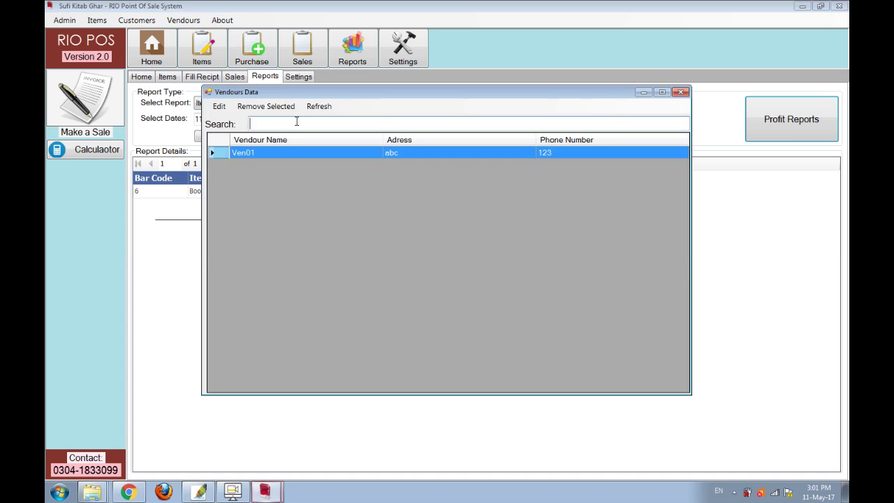
left_click(217, 110)
left_click(503, 272)
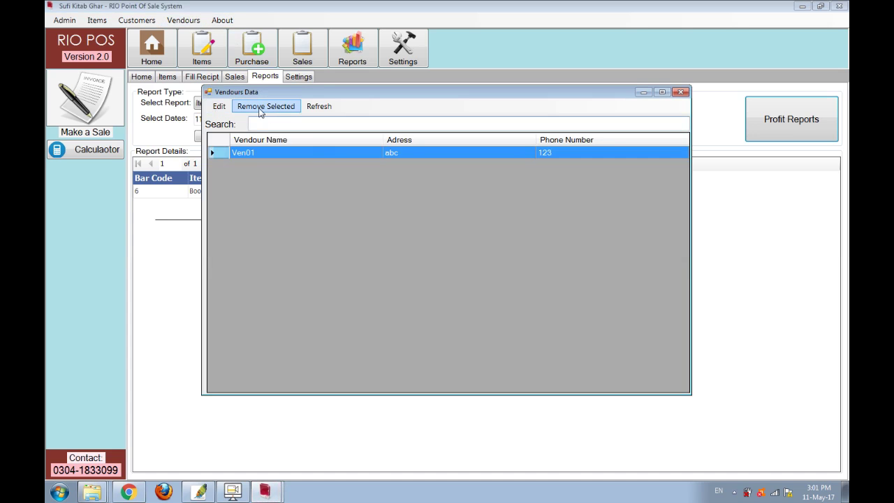
left_click(681, 92)
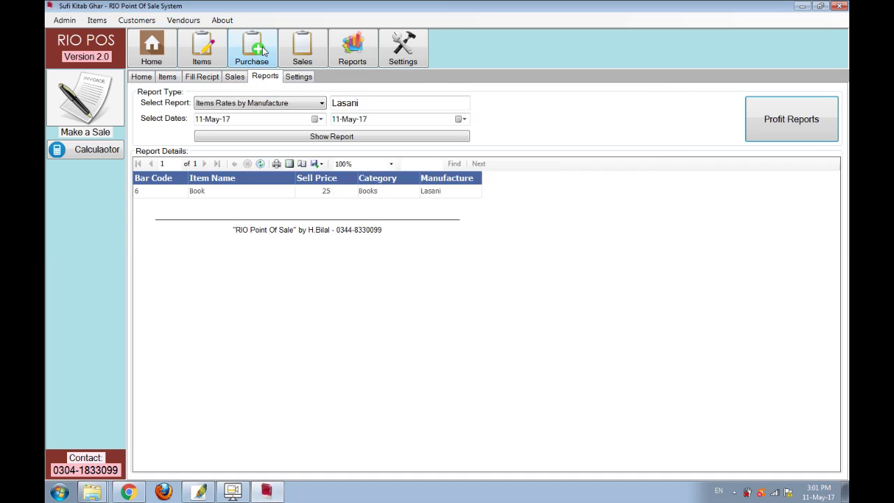
Open the admin Change Password window and cancel it without entering anything.
left_click(64, 20)
left_click(64, 20)
left_click(64, 20)
left_click(80, 32)
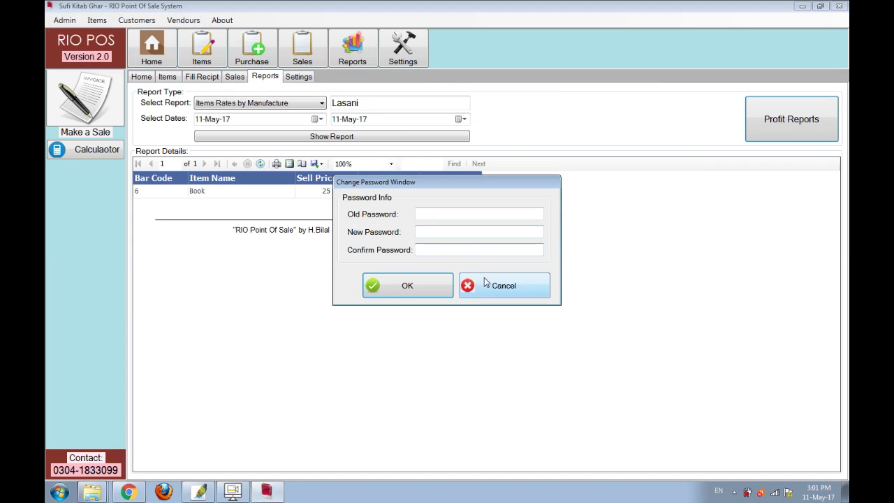
left_click(487, 282)
Open the database option Clear All Recipts and decline deleting the receipts.
left_click(64, 21)
mouse_move(104, 47)
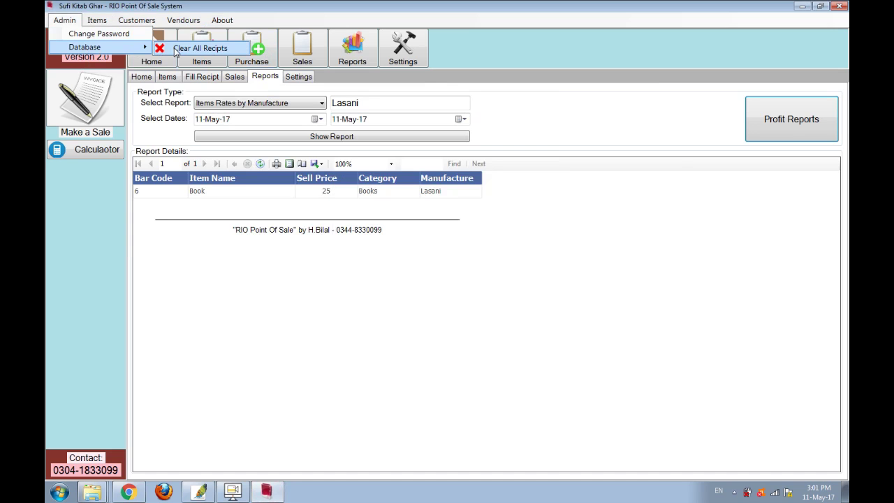
left_click(205, 50)
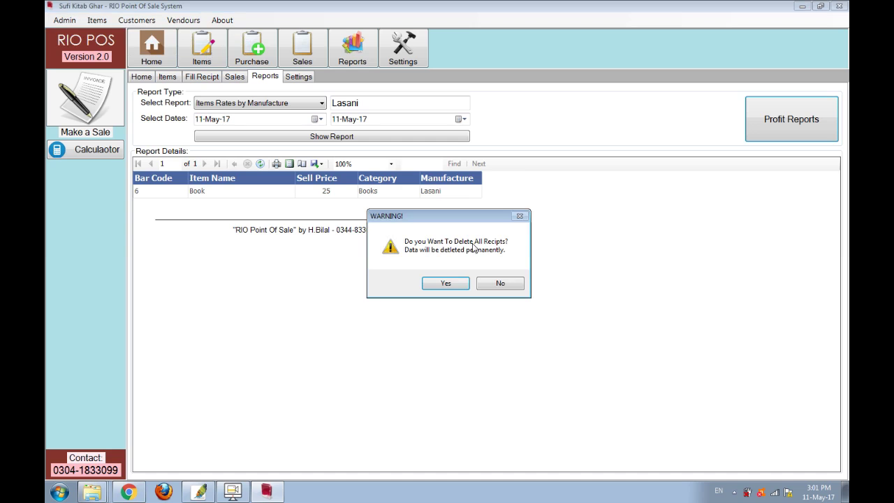
left_click(510, 282)
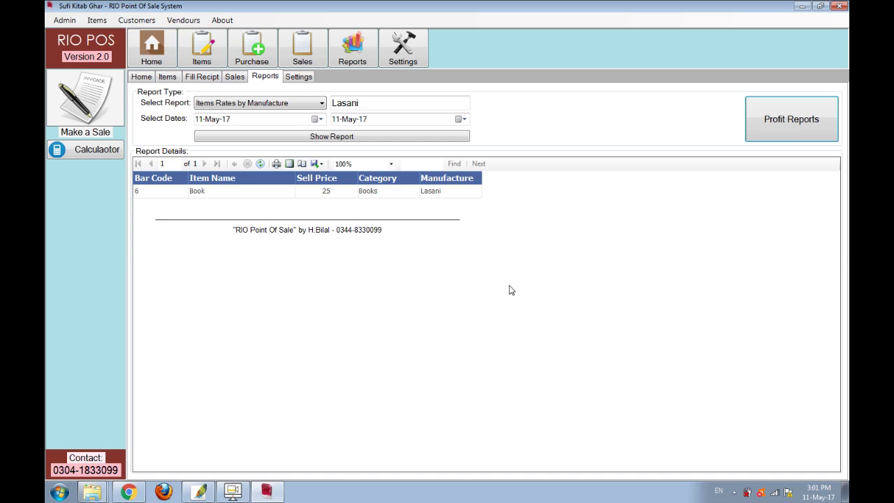
Highlight the whole security number in the RIO POS settings, and switch to the A-02.png image in Adobe Photoshop.
left_click(307, 76)
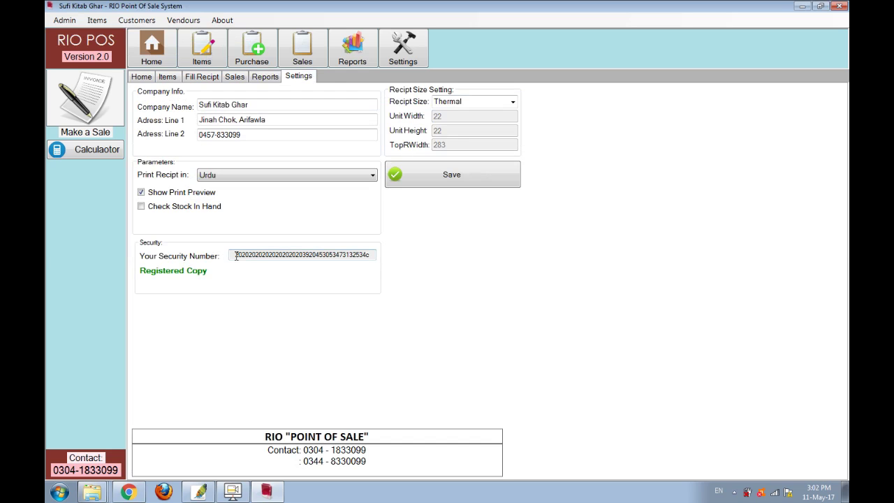
left_click_drag(236, 256, 380, 257)
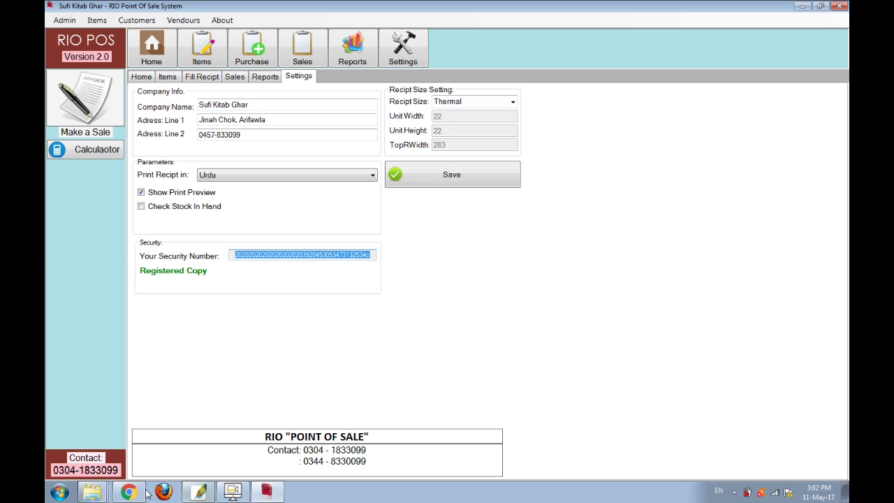
left_click(198, 492)
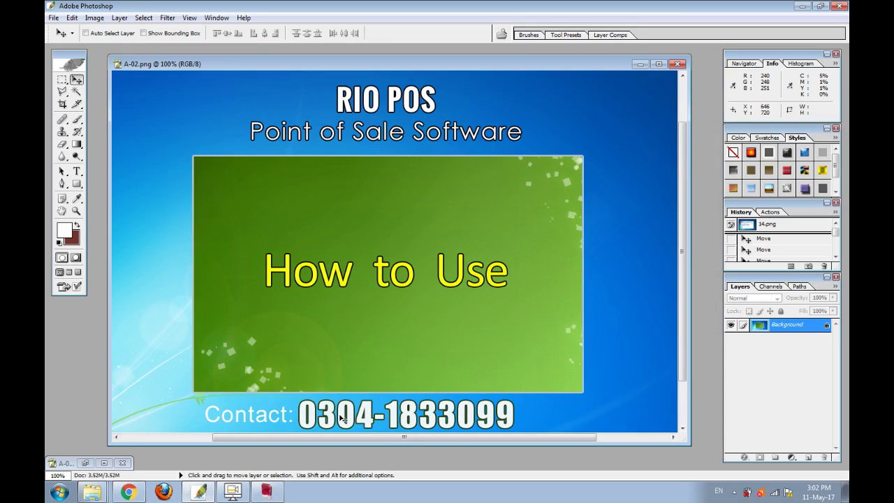